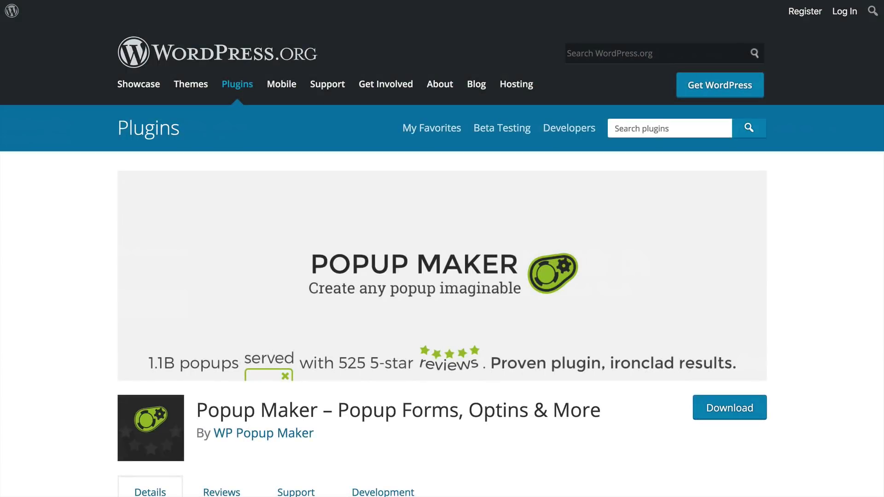
# - Browse the 'popup maker' plugin results, where Popup Maker is already installed and active
pyautogui.scroll(-2, 442, 249)
pyautogui.scroll(-2, 442, 248)
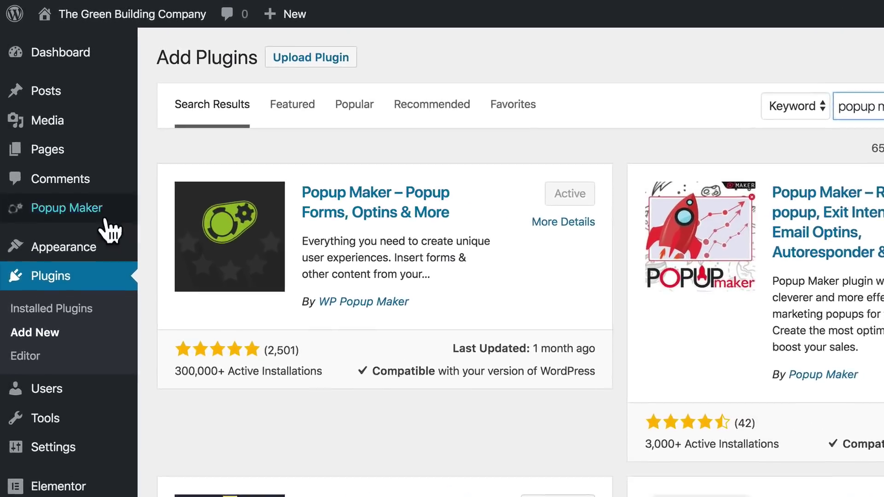
pyautogui.moveTo(73, 187)
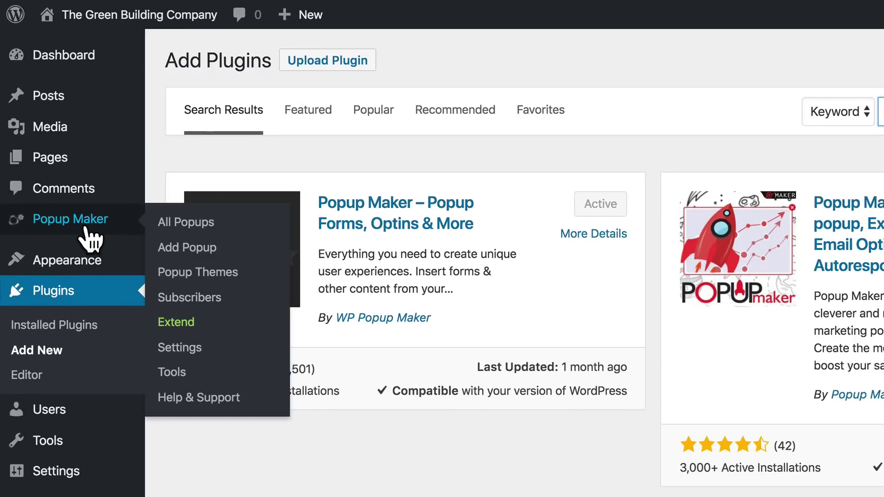
# - Add a new popup and name it 'LM 5 Questions PDF'
pyautogui.click(184, 252)
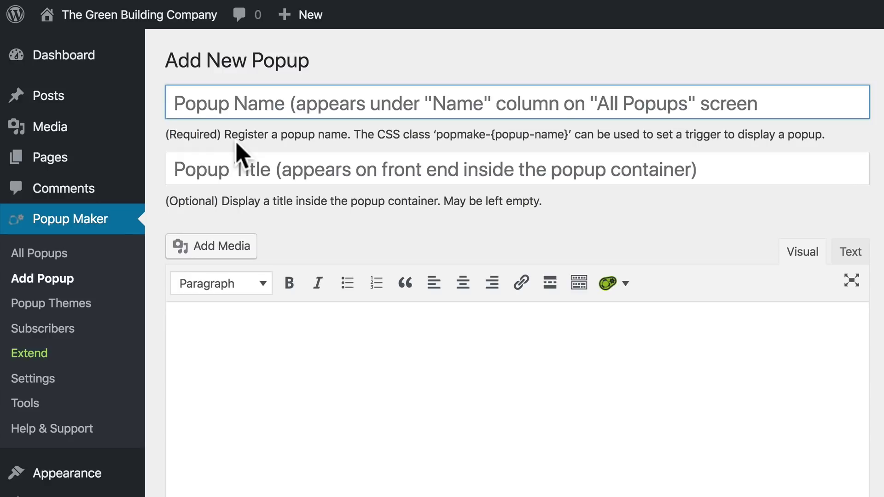
pyautogui.write('LM 5')
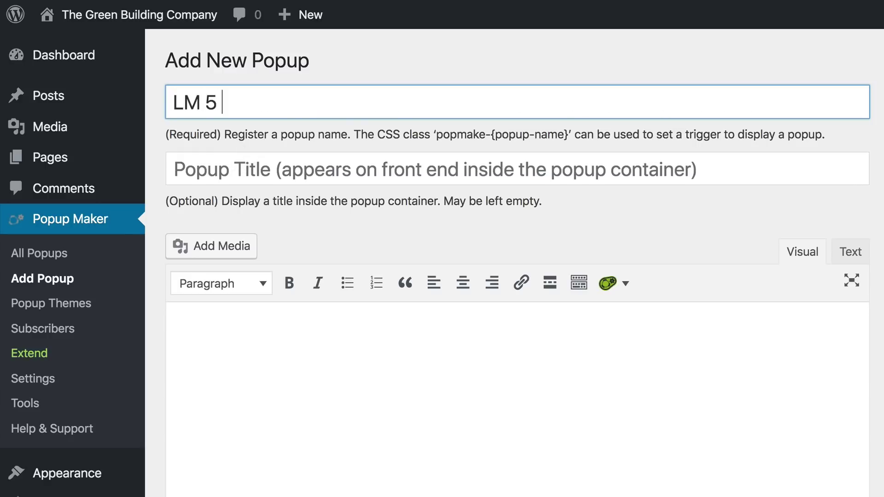
pyautogui.write(' Questions PDF')
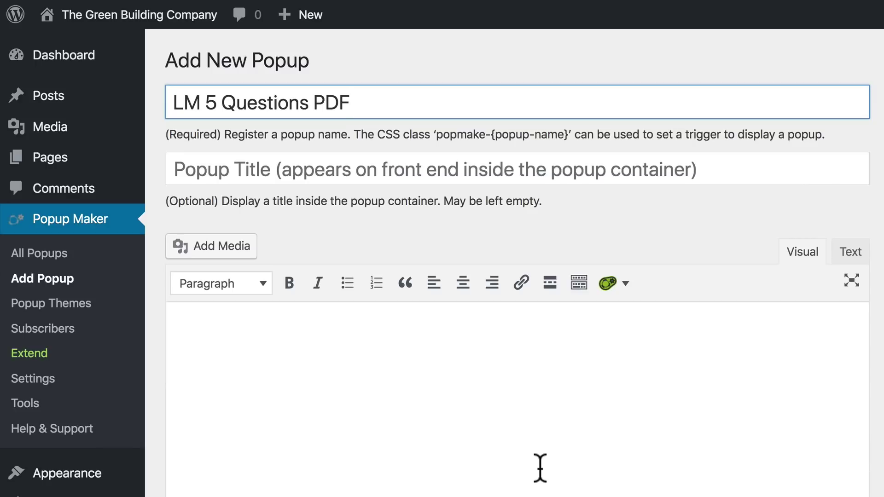
# - Add a Pages: Selected targeting condition set to the '[LP]5 Questions—Enhanced' page
pyautogui.scroll(-5, 541, 474)
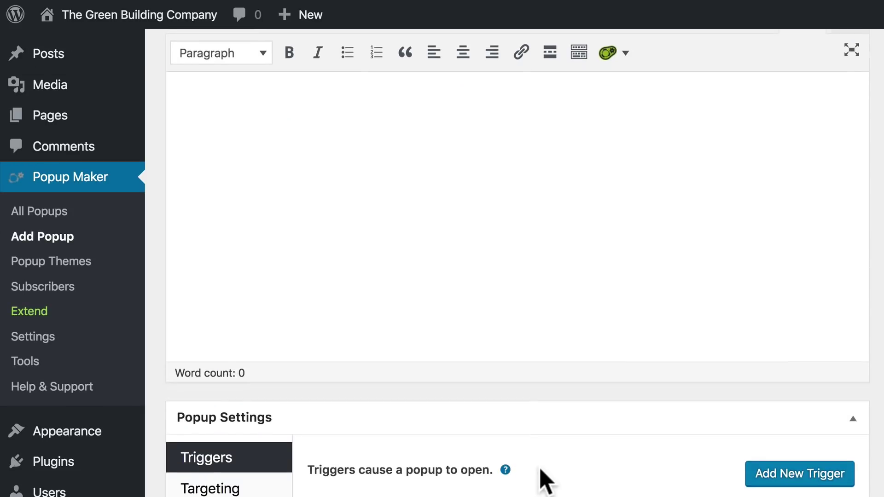
pyautogui.scroll(-6, 541, 470)
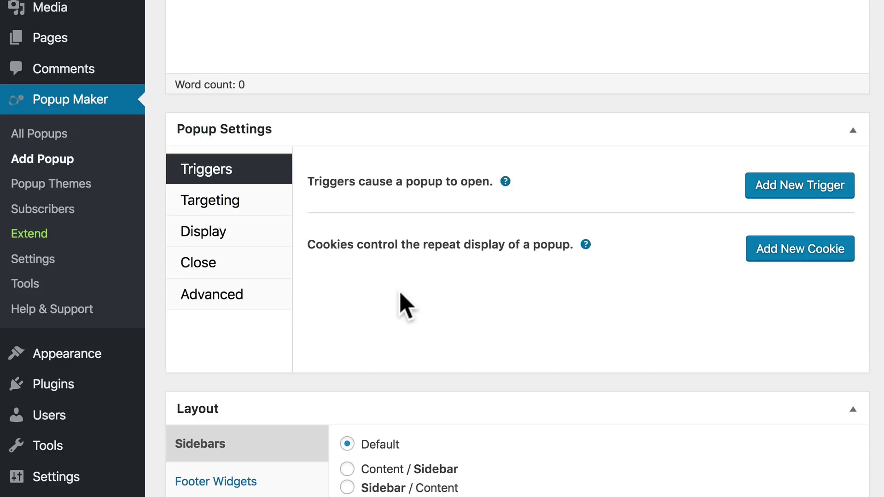
pyautogui.click(223, 202)
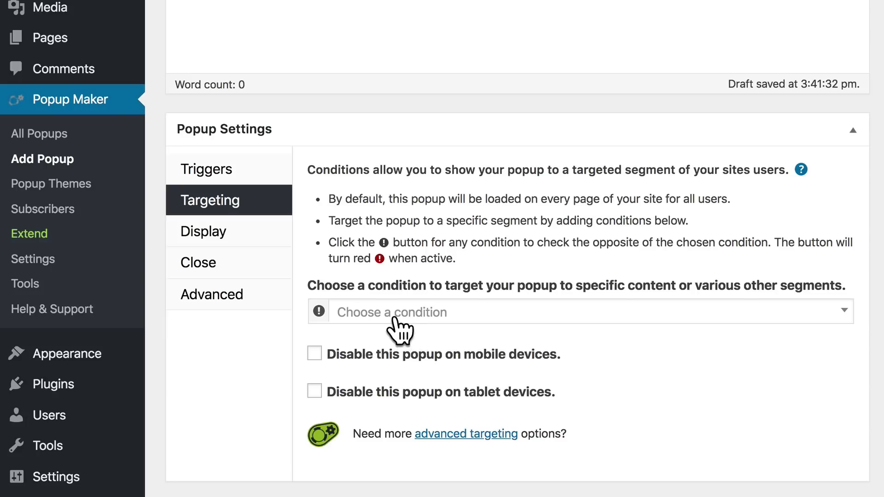
pyautogui.click(416, 316)
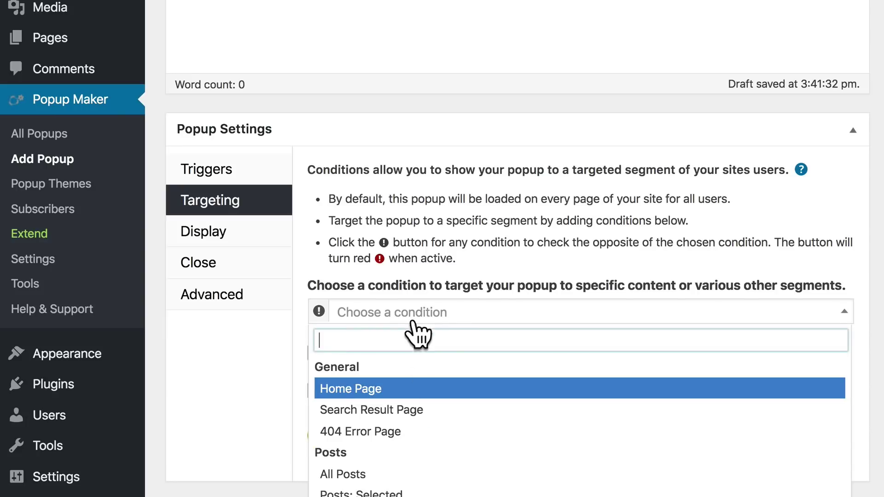
pyautogui.scroll(-8, 460, 459)
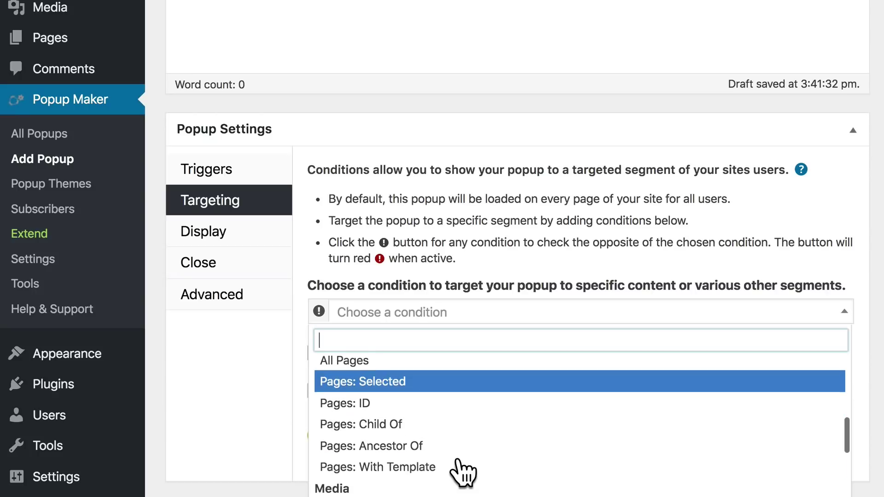
pyautogui.scroll(2, 457, 460)
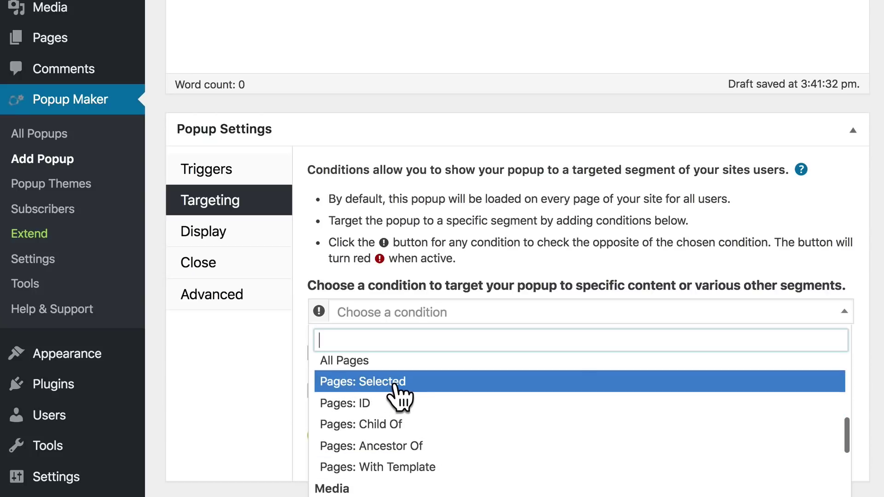
pyautogui.click(400, 383)
pyautogui.click(550, 305)
pyautogui.click(542, 341)
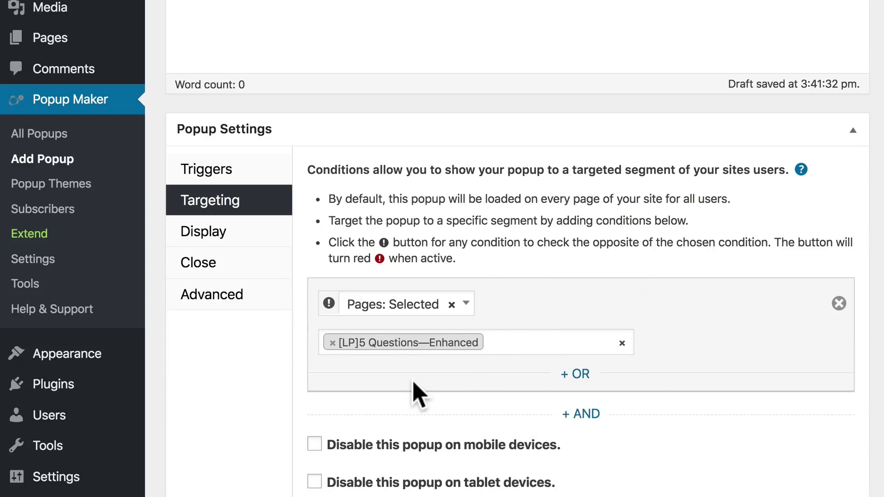
# - Give the popup the Light Box theme and keep the Medium - 60% size
pyautogui.click(236, 234)
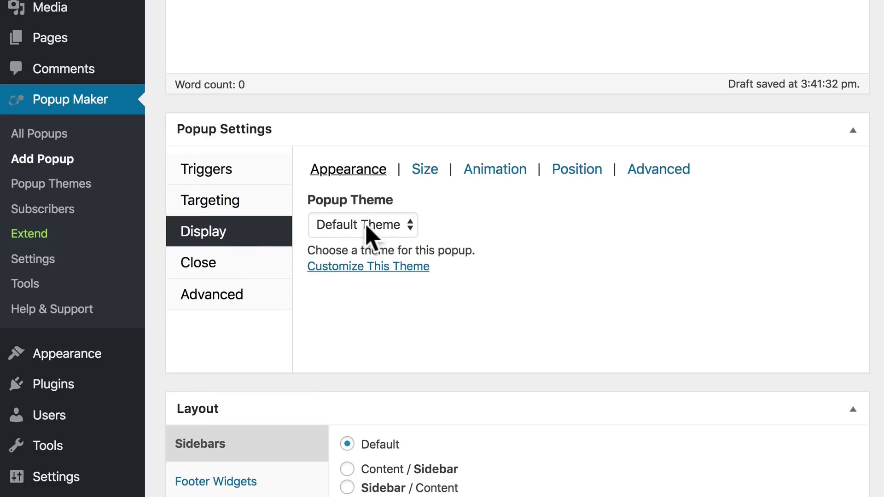
pyautogui.click(386, 237)
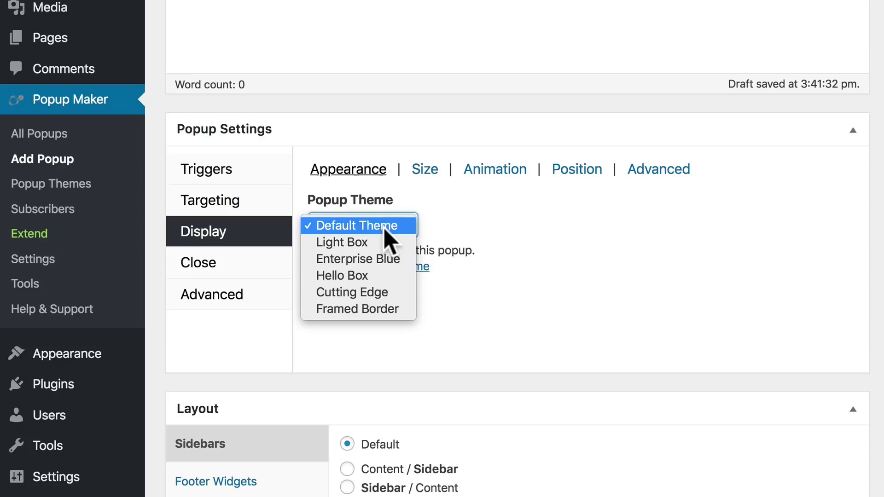
pyautogui.click(359, 249)
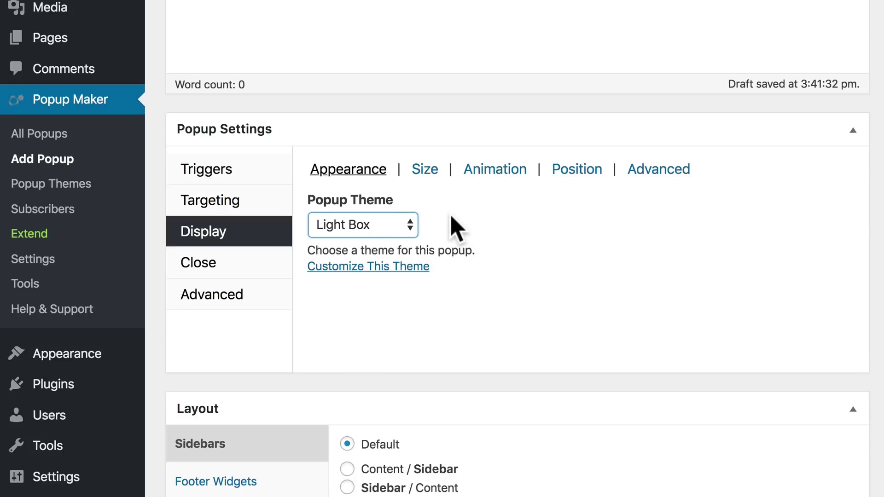
pyautogui.click(424, 171)
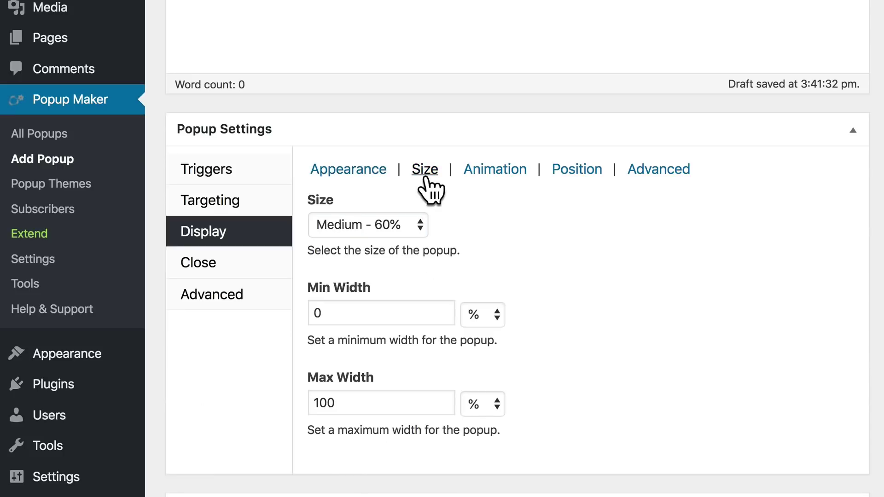
pyautogui.click(382, 231)
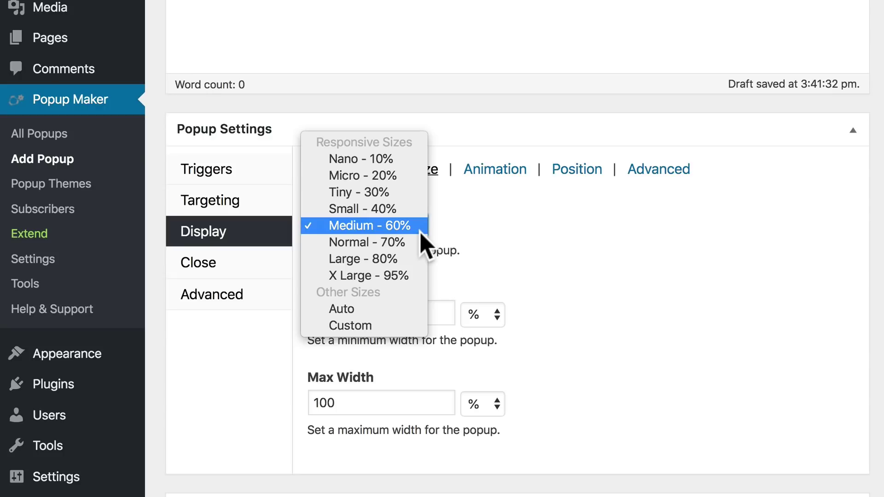
pyautogui.click(450, 256)
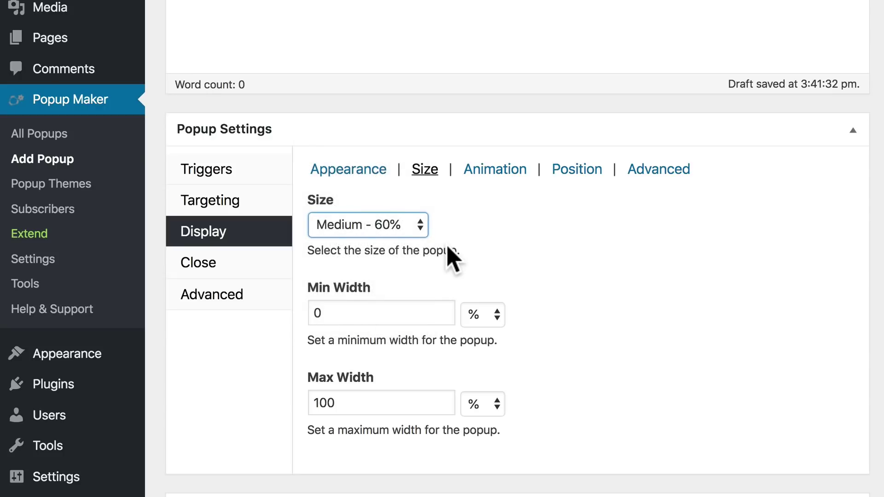
# - Change the maximum width from 100 to 700 px and publish the popup
pyautogui.click(369, 403)
pyautogui.doubleClick(369, 402)
pyautogui.write('700')
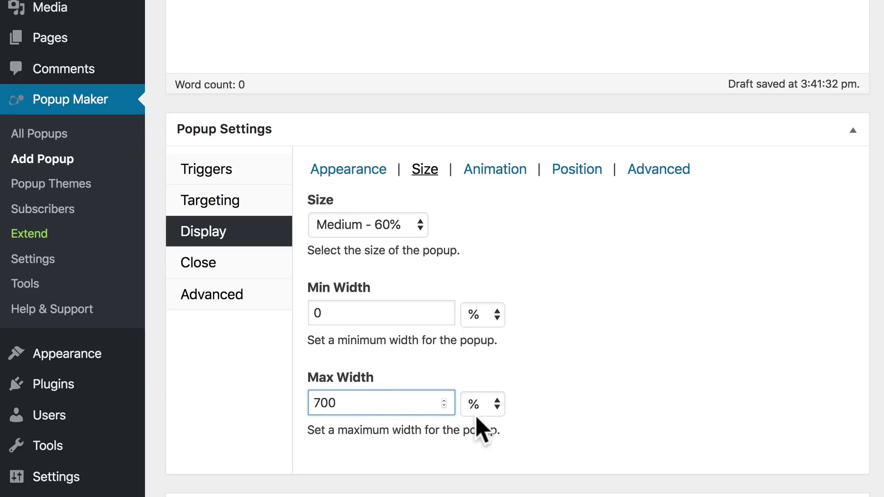
pyautogui.click(479, 407)
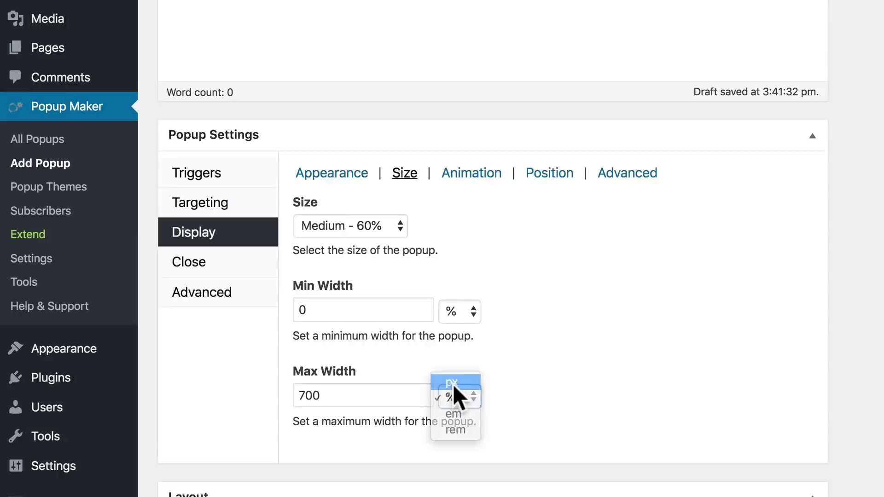
pyautogui.click(452, 384)
pyautogui.scroll(10, 556, 269)
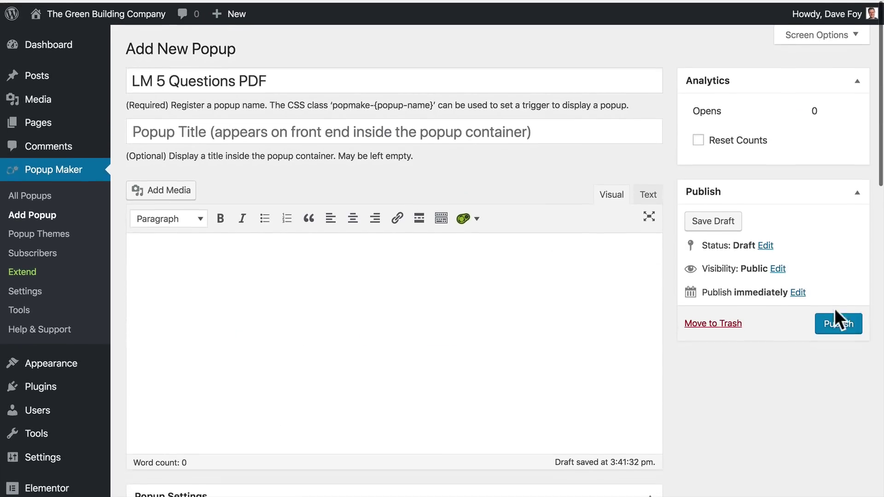
pyautogui.click(842, 325)
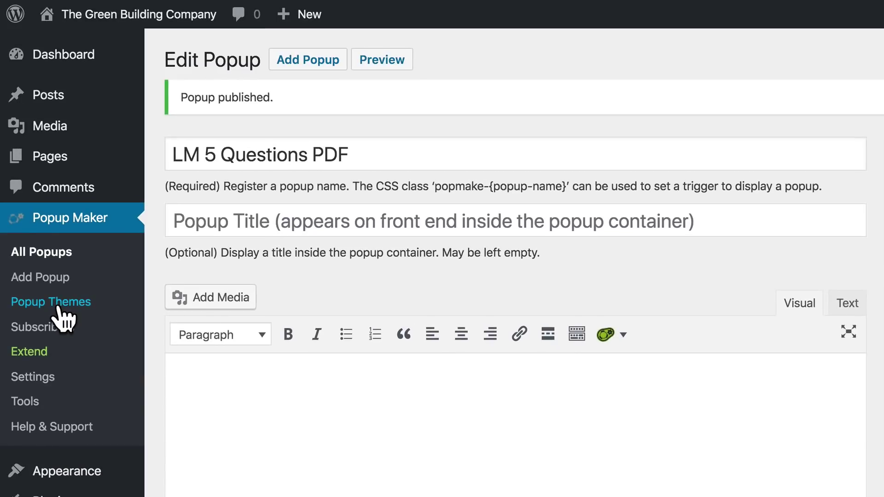
pyautogui.click(62, 304)
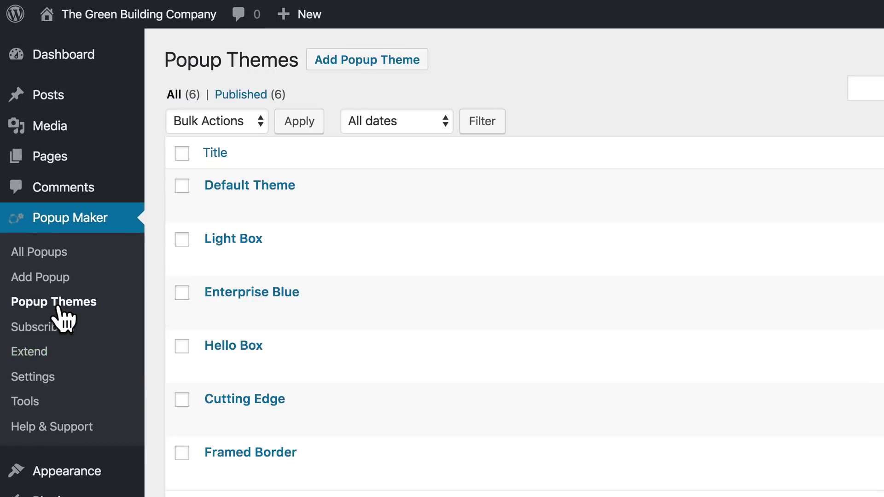
# - Drop the Light Box theme's container padding from 18px to 0px and update the theme
pyautogui.click(225, 241)
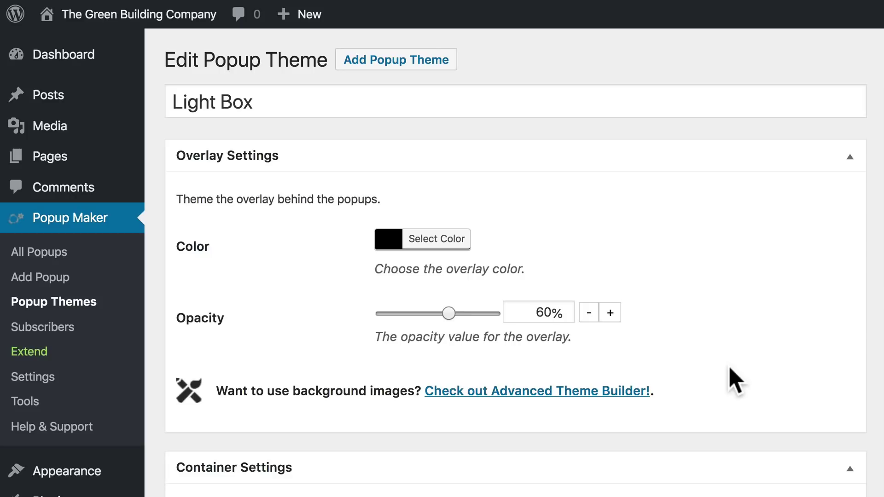
pyautogui.scroll(-5, 732, 377)
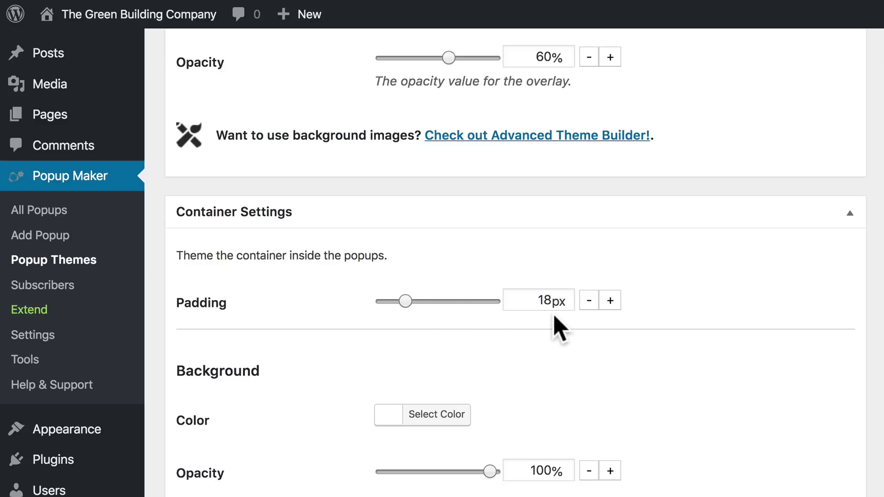
pyautogui.moveTo(405, 300); pyautogui.dragTo(367, 299)
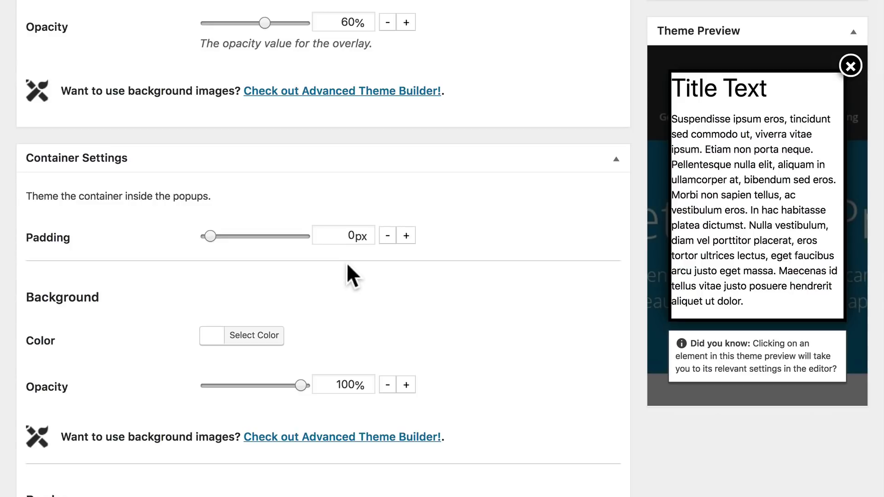
pyautogui.scroll(5, 346, 262)
pyautogui.click(823, 205)
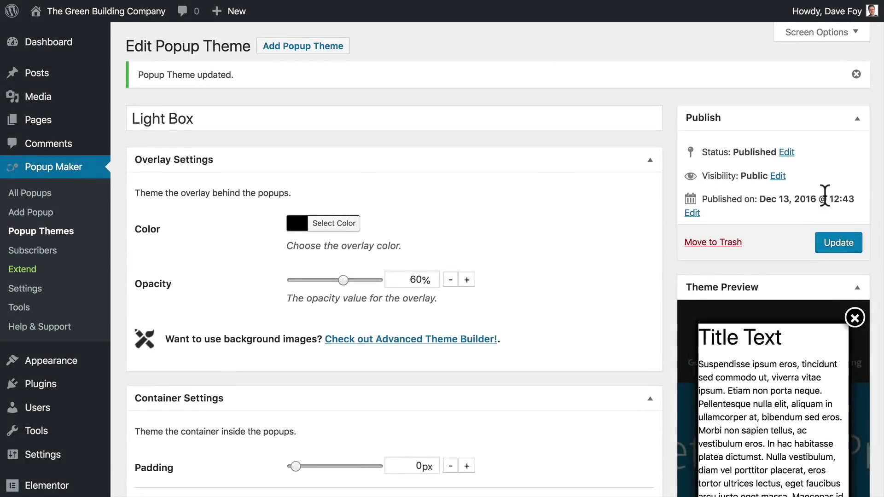
pyautogui.click(31, 193)
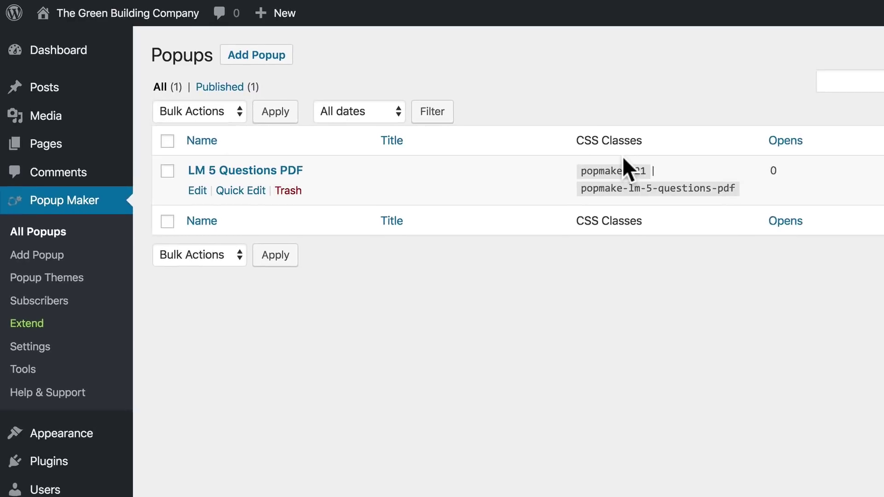
# - Select the popmake-821 class in the All Popups CSS Classes column to copy it
pyautogui.moveTo(581, 172); pyautogui.dragTo(633, 171)
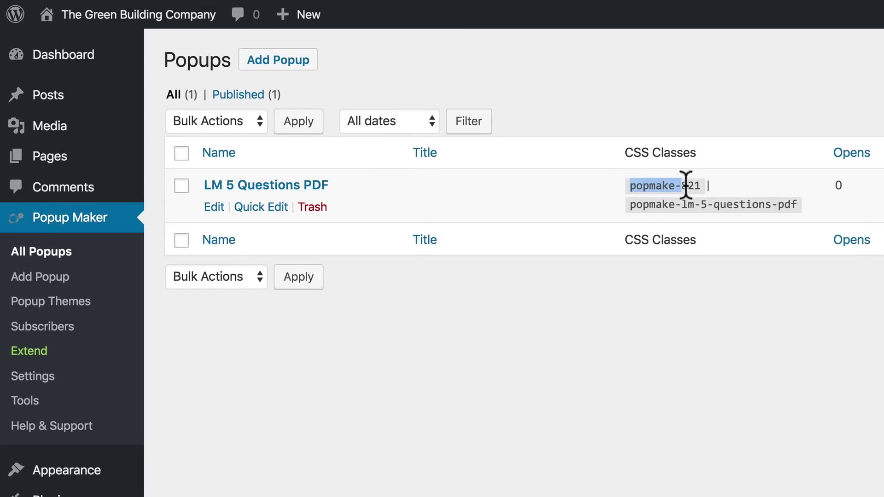
pyautogui.moveTo(686, 184); pyautogui.dragTo(701, 186)
pyautogui.hotkey('ctrl', 'c')
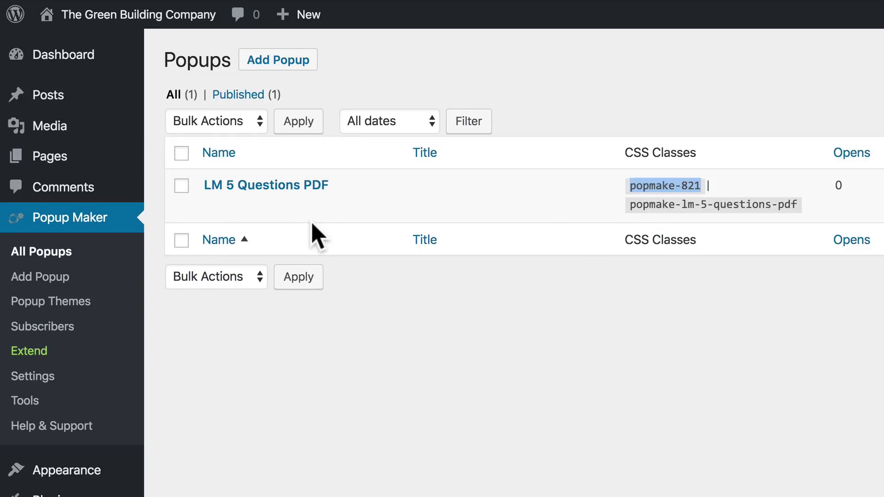
# - In Elementor, paste popmake-821 into the Send Me My Free Guide button's CSS Classes
pyautogui.moveTo(115, 158)
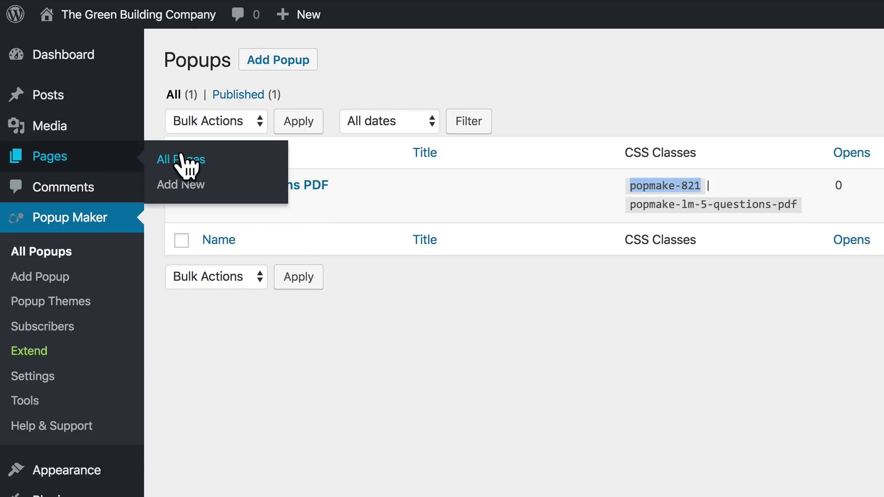
pyautogui.click(181, 157)
pyautogui.click(407, 263)
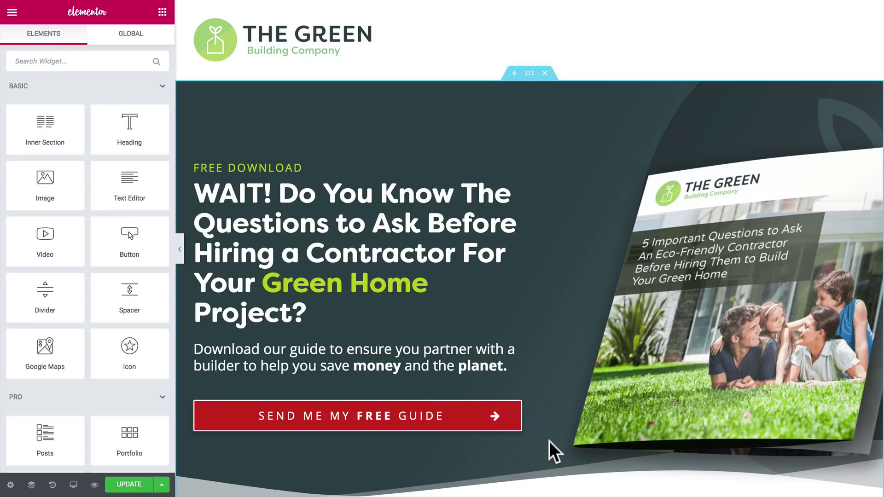
pyautogui.click(369, 417)
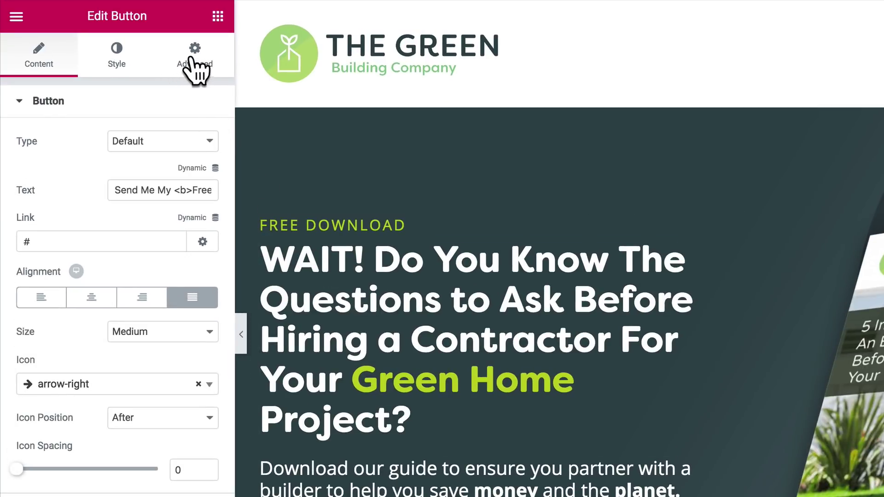
pyautogui.click(195, 69)
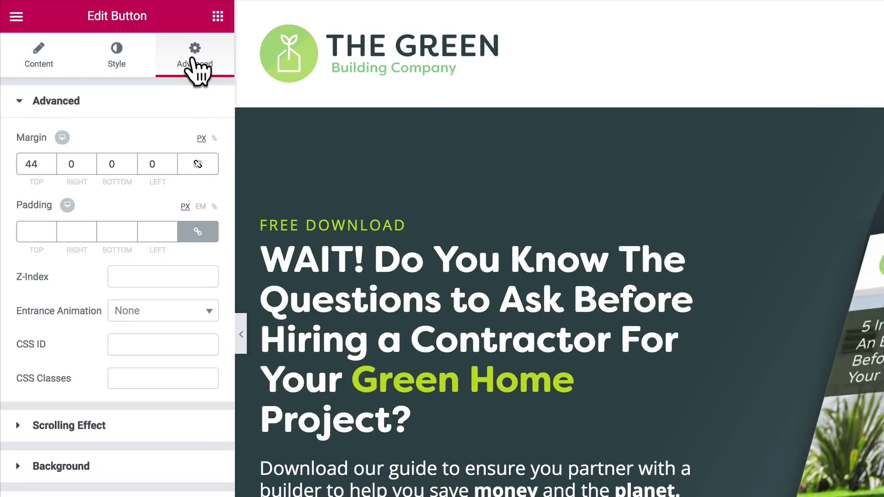
pyautogui.click(60, 380)
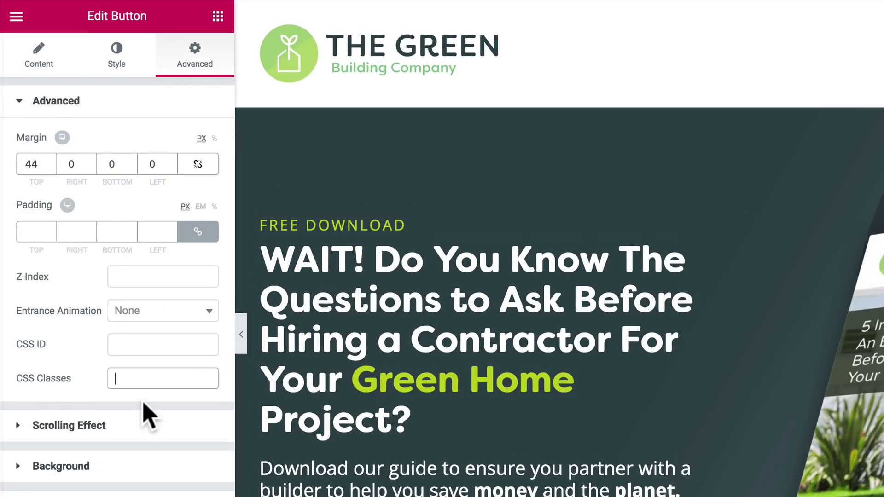
pyautogui.hotkey('ctrl', 'v')
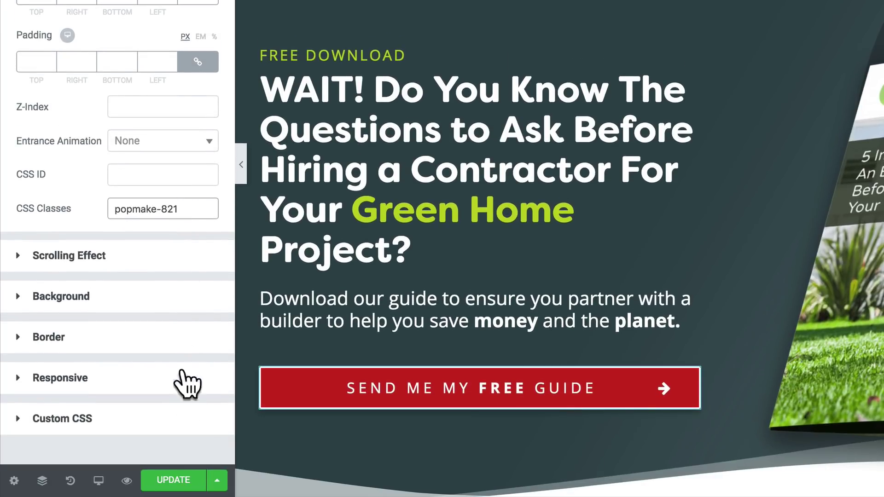
# - Update the landing page, preview it, and test that the button opens the popup
pyautogui.click(180, 480)
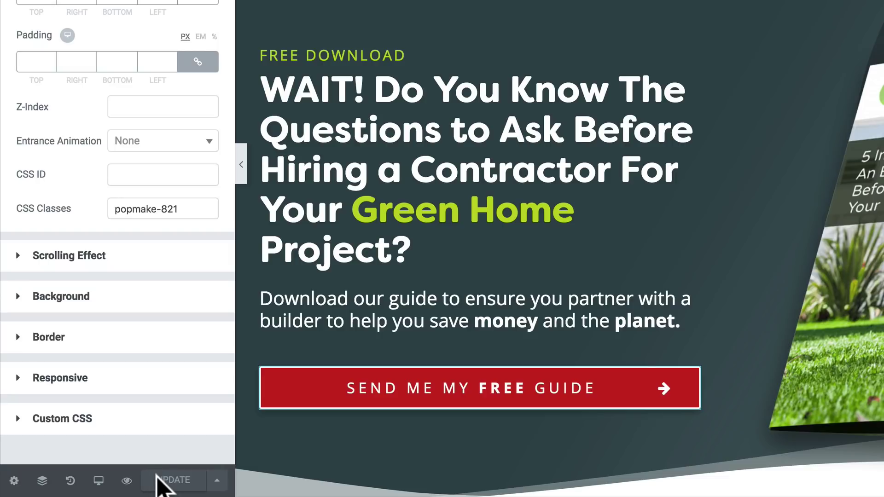
pyautogui.click(126, 480)
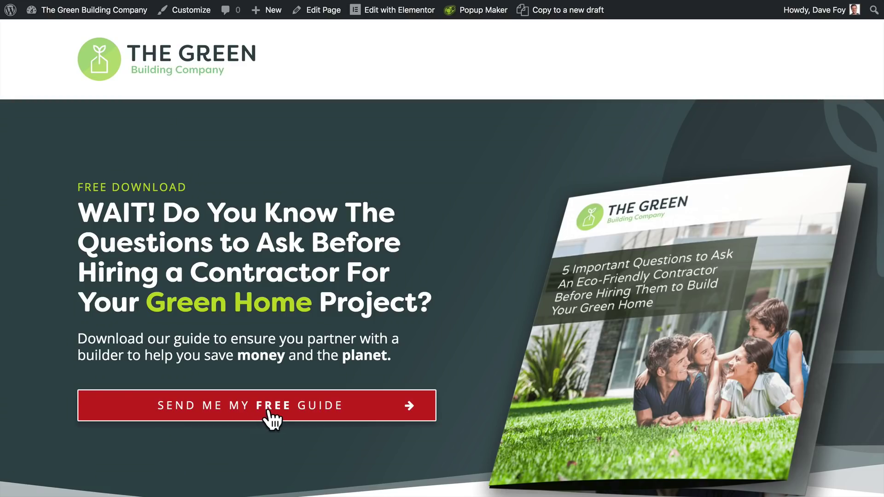
pyautogui.click(269, 410)
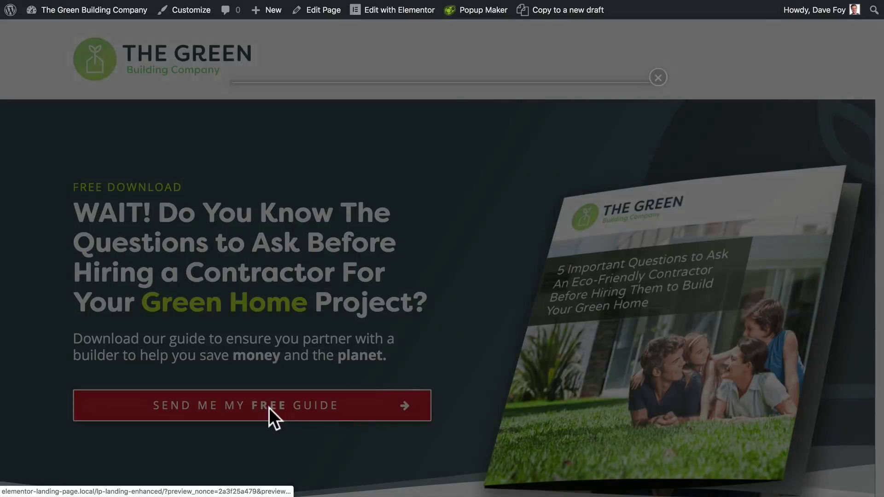
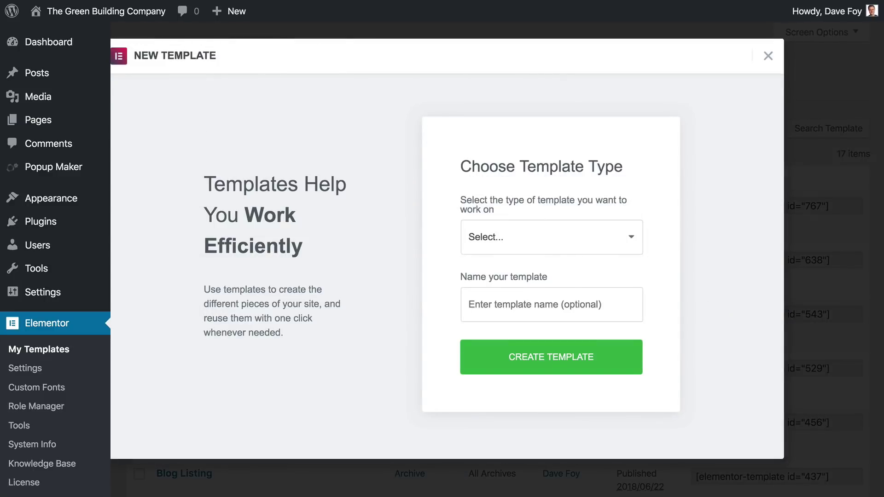
# - Open the template type dropdown in Elementor's New Template dialog
pyautogui.click(518, 236)
# - Create a Page template named 'POPUP - LM 5 Questions PDF' and open it in the editor
pyautogui.click(512, 249)
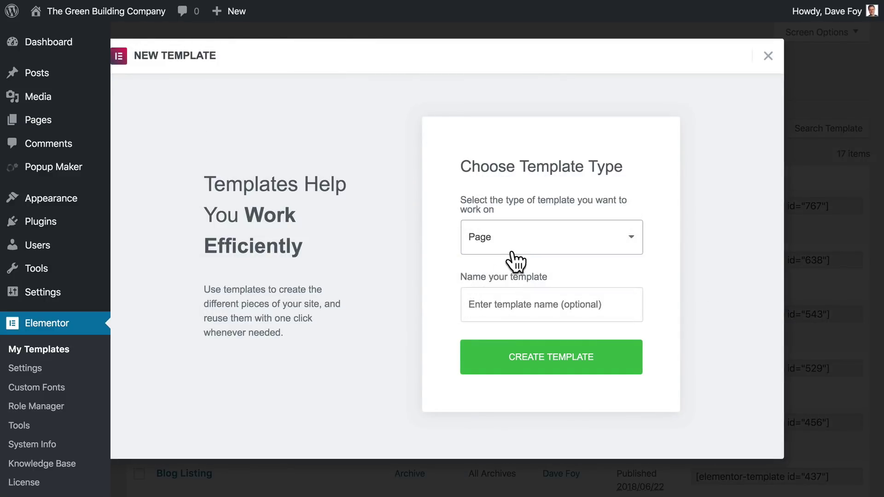
pyautogui.click(503, 303)
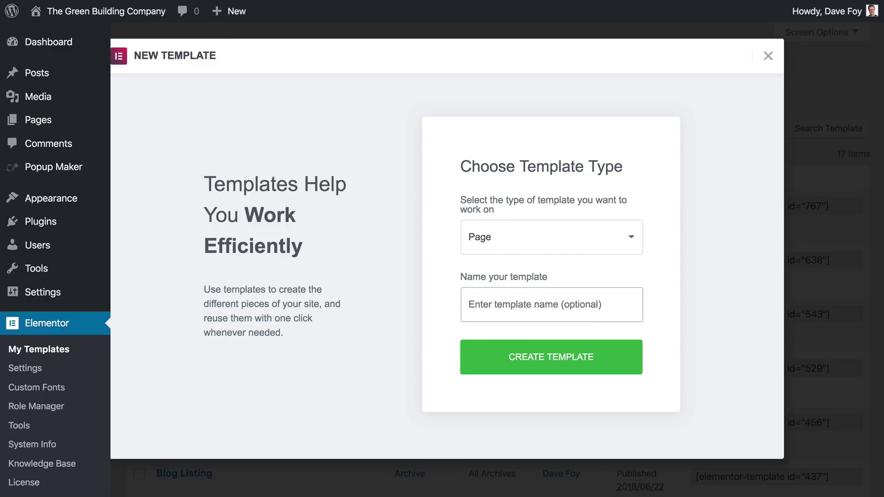
pyautogui.write('POPUP - LM 5 Questions PDF')
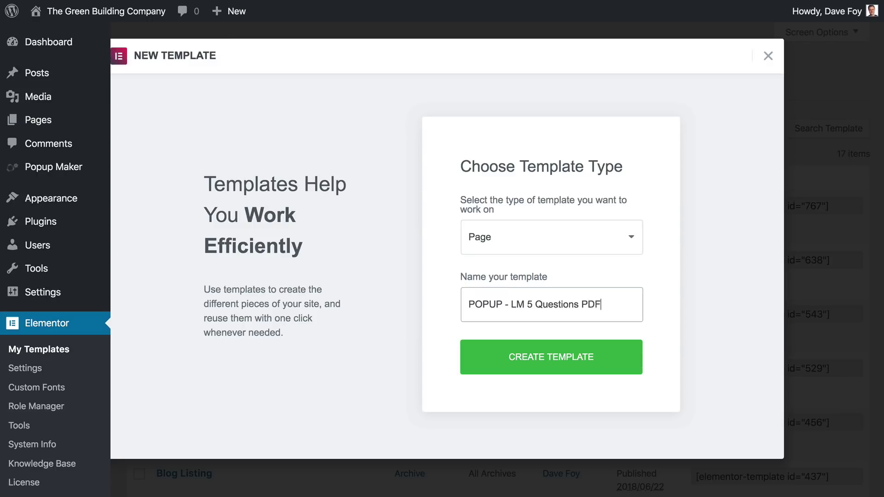
pyautogui.click(543, 366)
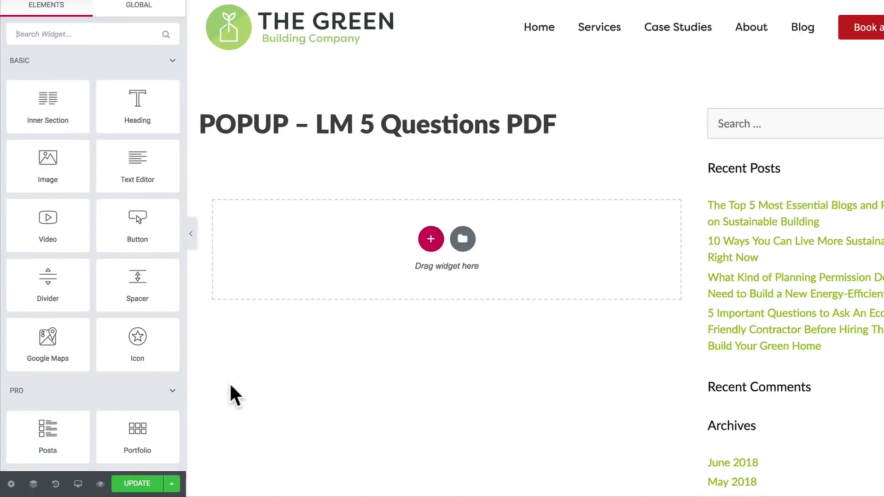
# - Switch the template's page layout to Elementor Canvas and add a single-column section
pyautogui.click(11, 484)
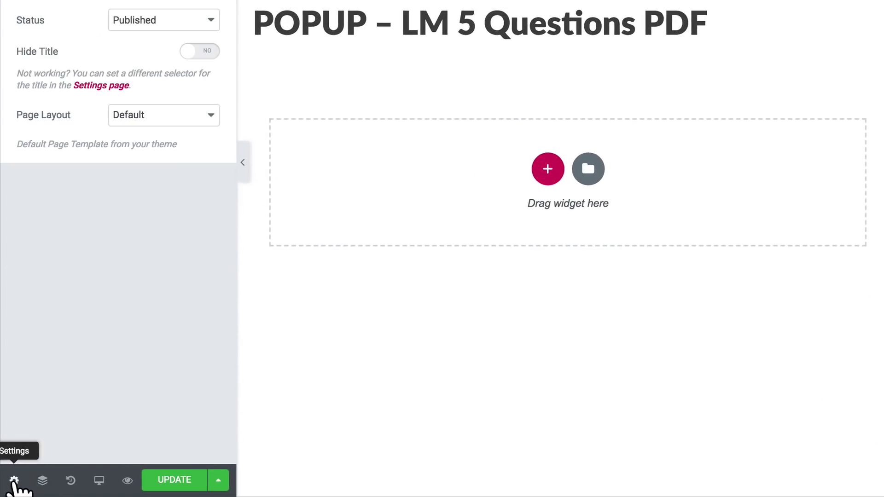
pyautogui.click(138, 121)
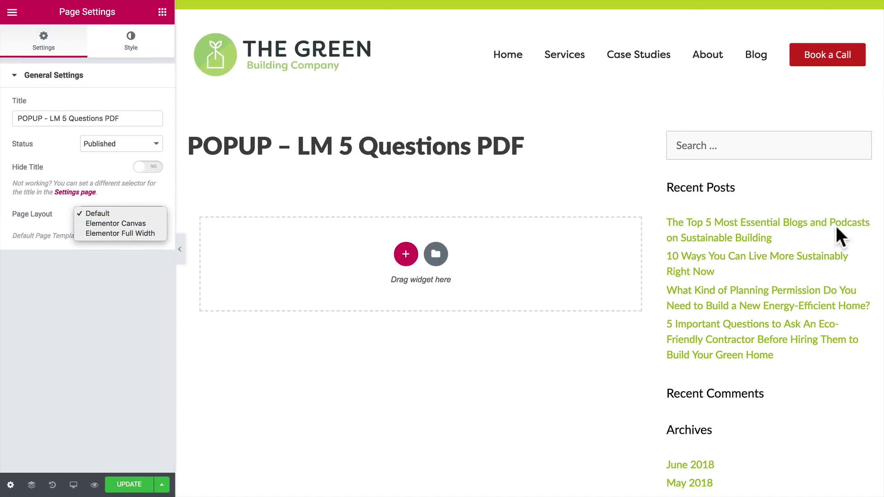
pyautogui.click(114, 223)
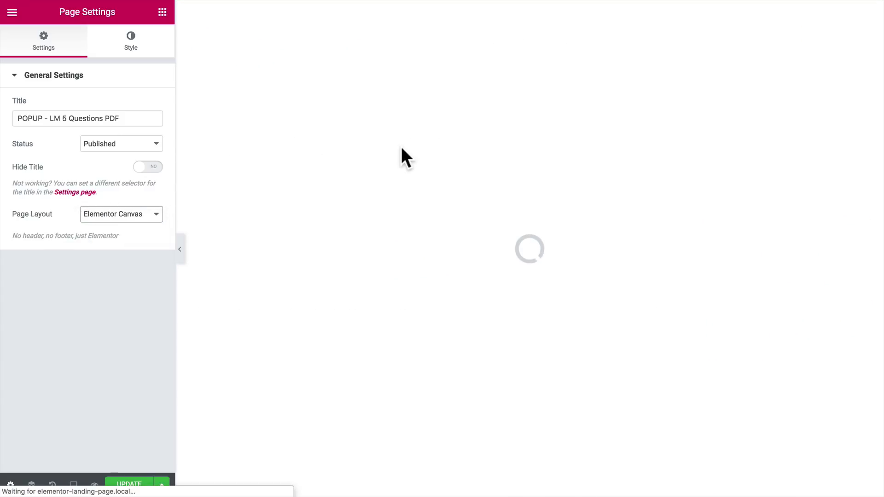
pyautogui.click(509, 80)
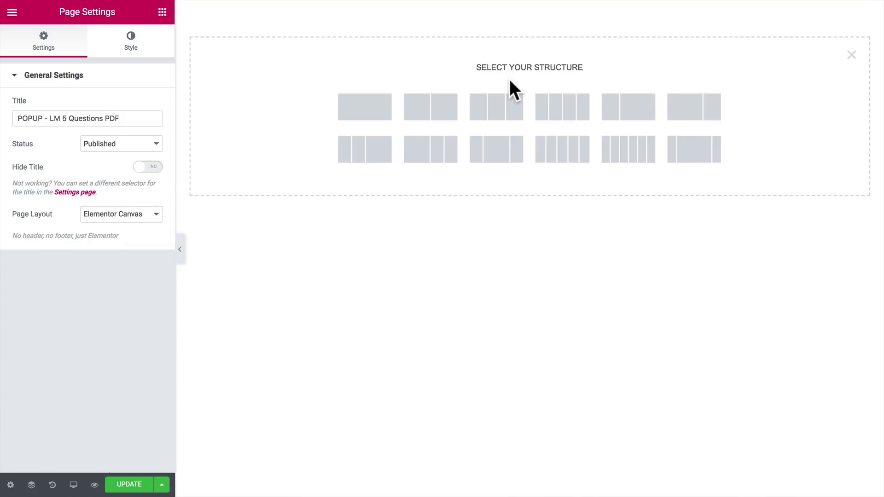
pyautogui.click(363, 110)
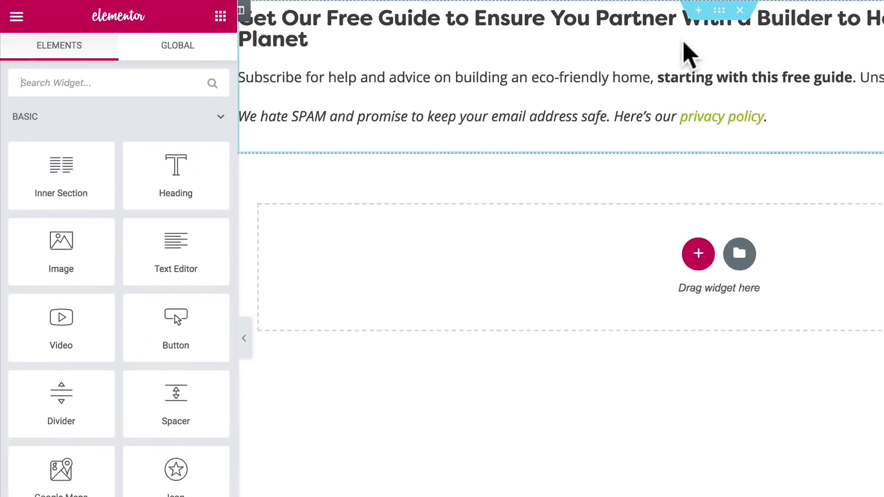
# - Give the opt-in section 45 px padding on all sides and update the template
pyautogui.click(741, 12)
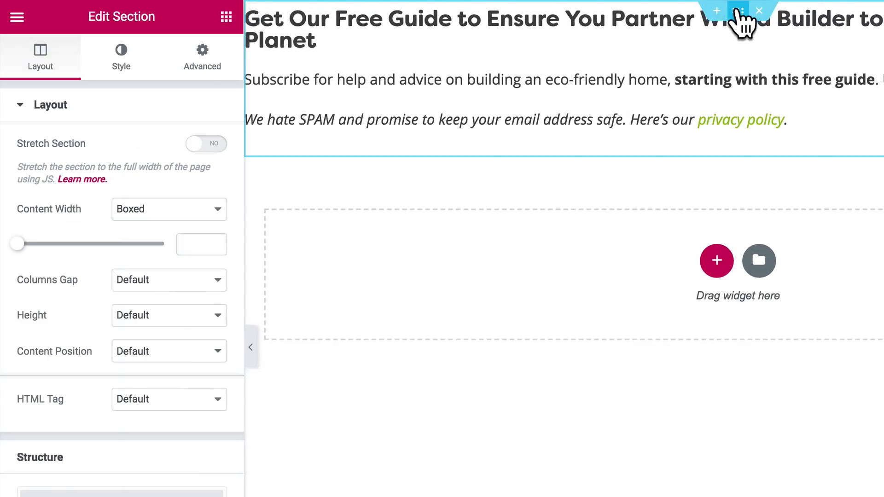
pyautogui.click(202, 59)
pyautogui.click(37, 239)
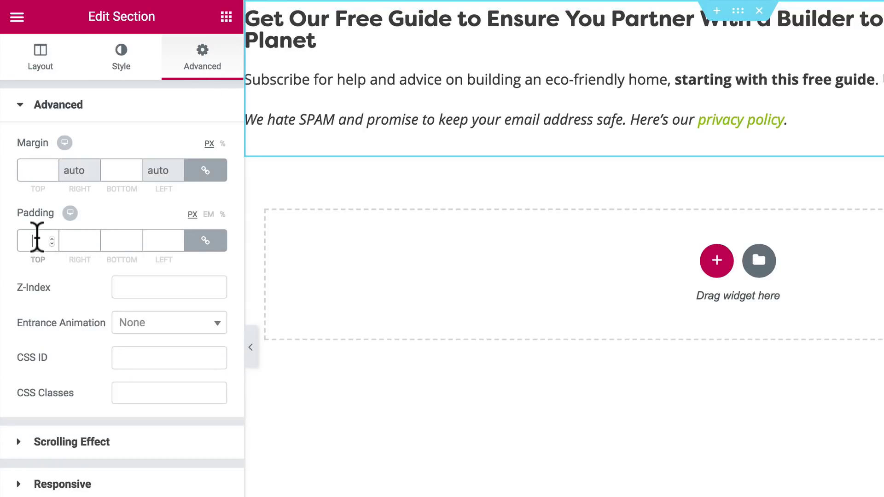
pyautogui.write('15')
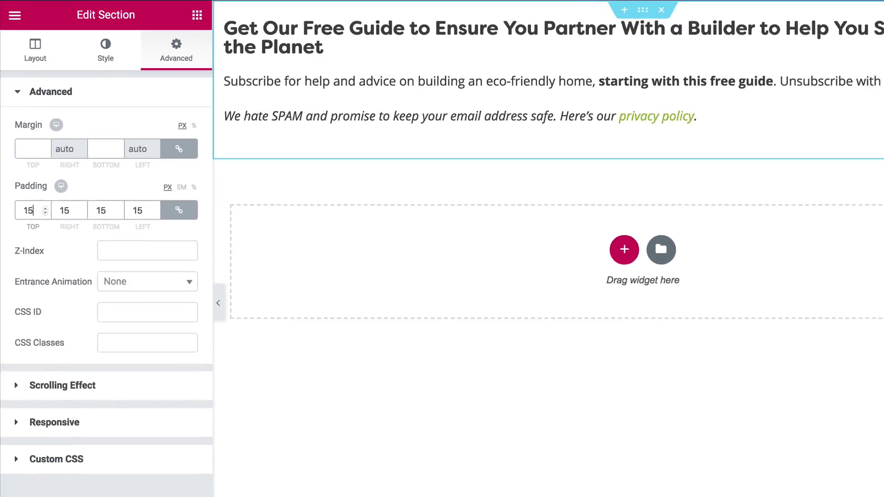
pyautogui.press('Up')
pyautogui.press('Up')
pyautogui.press('Up')
pyautogui.press('Up')
pyautogui.press('Up')
pyautogui.press('Up')
pyautogui.press('Up')
pyautogui.press('Up')
pyautogui.press('Up')
pyautogui.press('Up')
pyautogui.press('Up')
pyautogui.press('Up')
pyautogui.press('Up')
pyautogui.press('Up')
pyautogui.press('Up')
pyautogui.press('Up')
pyautogui.press('Up')
pyautogui.press('Up')
pyautogui.press('Up')
pyautogui.press('Up')
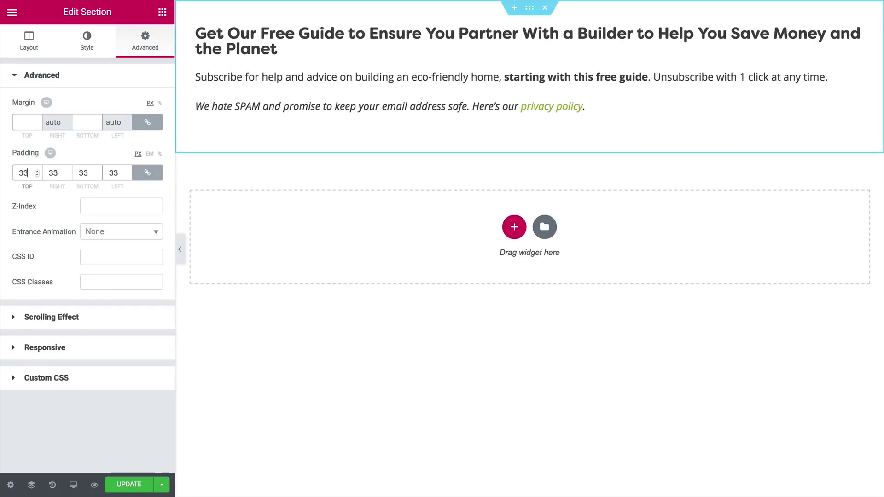
pyautogui.press('Up')
pyautogui.press('Up')
pyautogui.press('Up')
pyautogui.press('Up')
pyautogui.press('Up')
pyautogui.press('Up')
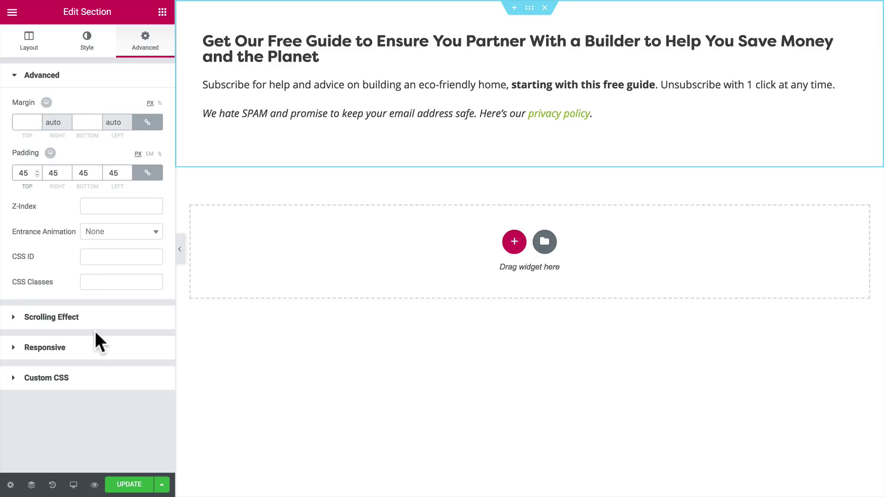
pyautogui.click(130, 486)
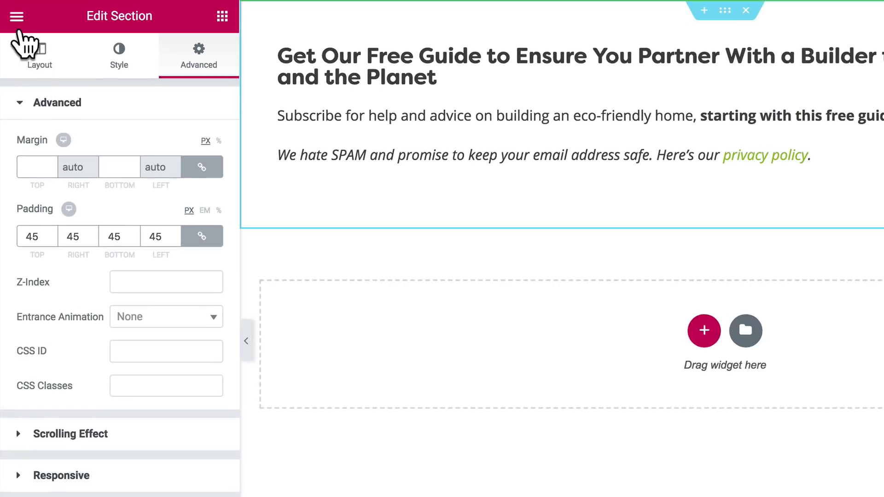
pyautogui.click(16, 18)
# - In My Templates, select the template's [elementor-template id="832"] shortcode for copying
pyautogui.click(65, 331)
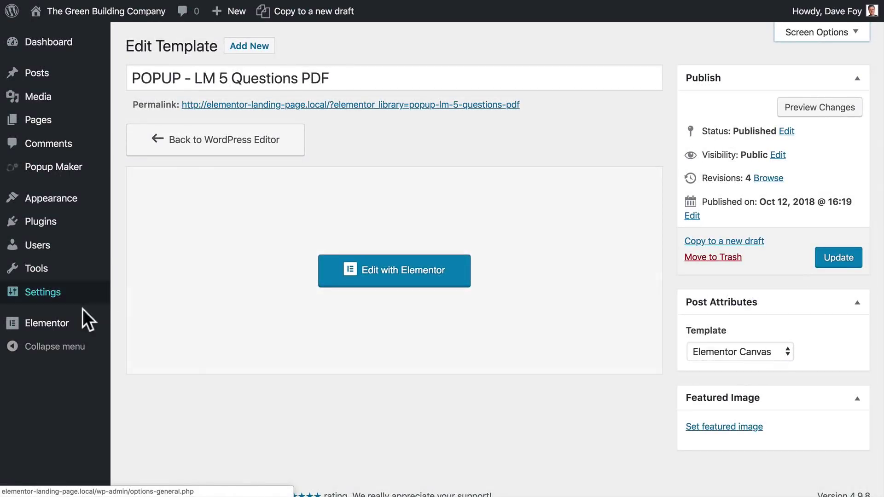
pyautogui.moveTo(74, 329)
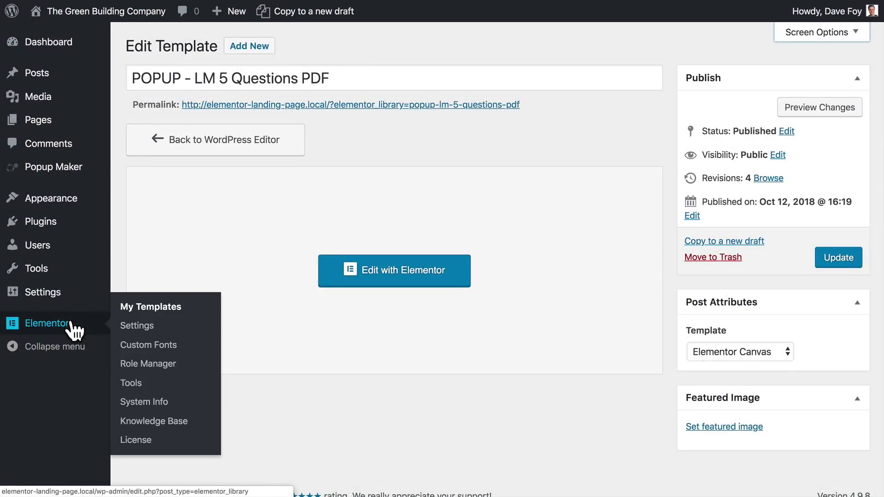
pyautogui.click(137, 309)
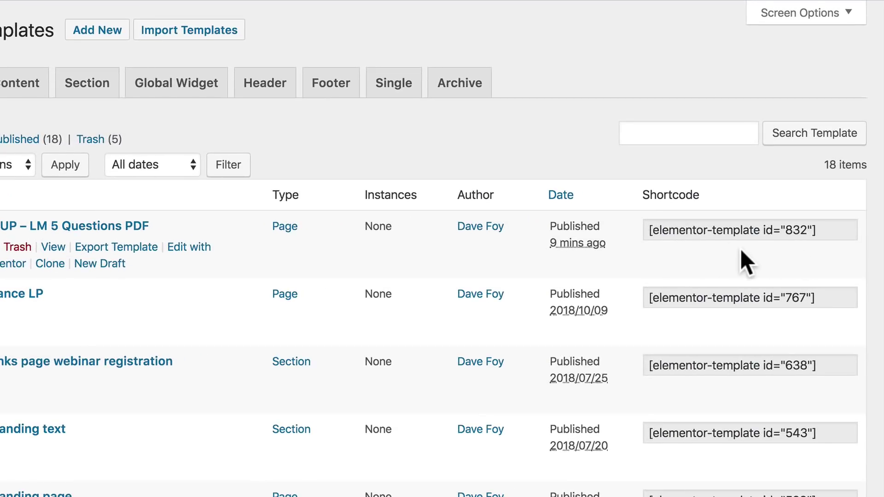
pyautogui.click(720, 229)
pyautogui.hotkey('ctrl', 'c')
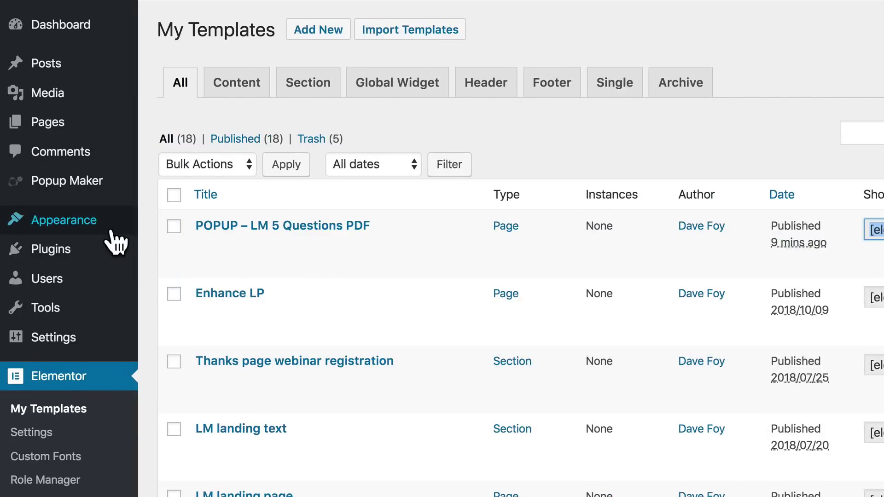
# - Paste the 832 template shortcode into the LM 5 Questions PDF popup and update it
pyautogui.moveTo(70, 186)
pyautogui.click(159, 188)
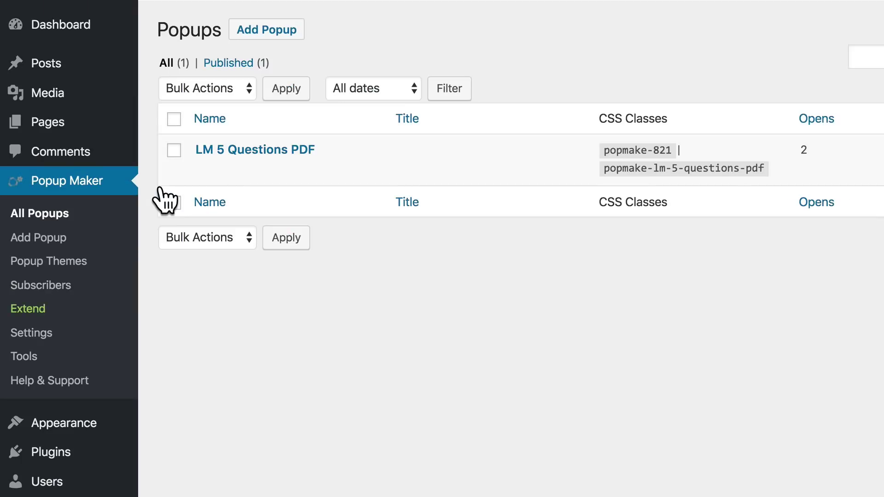
pyautogui.click(238, 154)
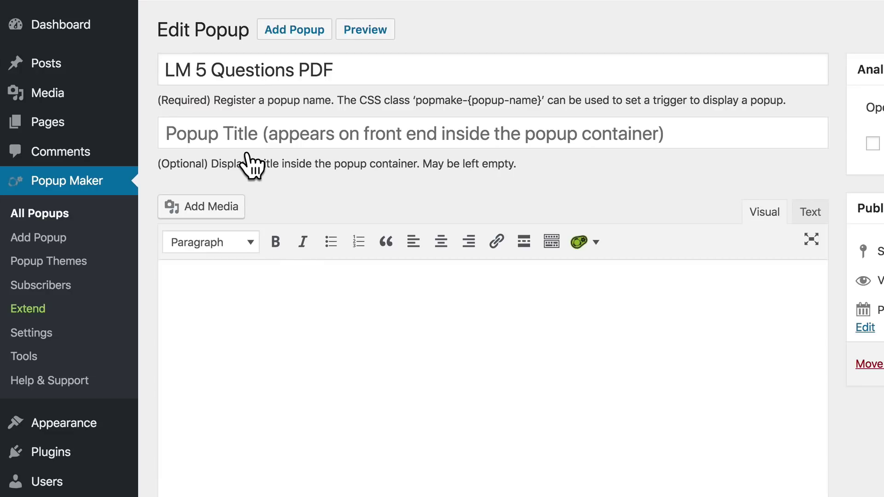
pyautogui.click(282, 294)
pyautogui.hotkey('ctrl', 'v')
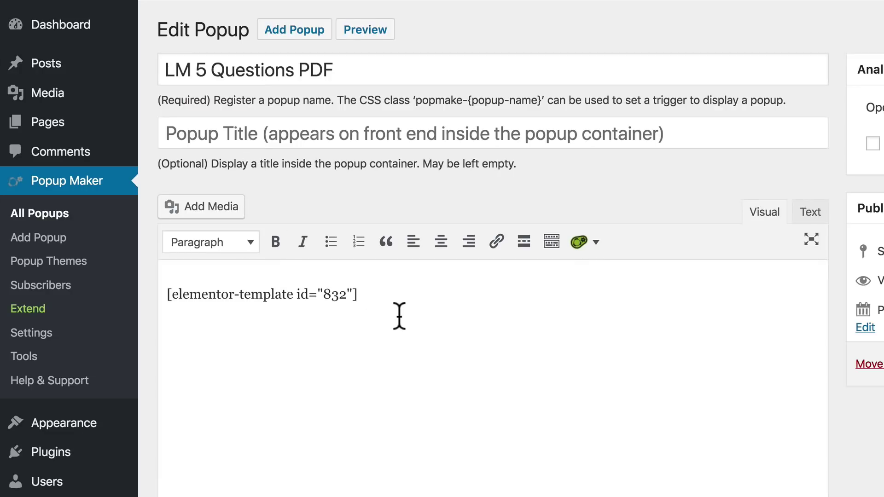
pyautogui.click(819, 313)
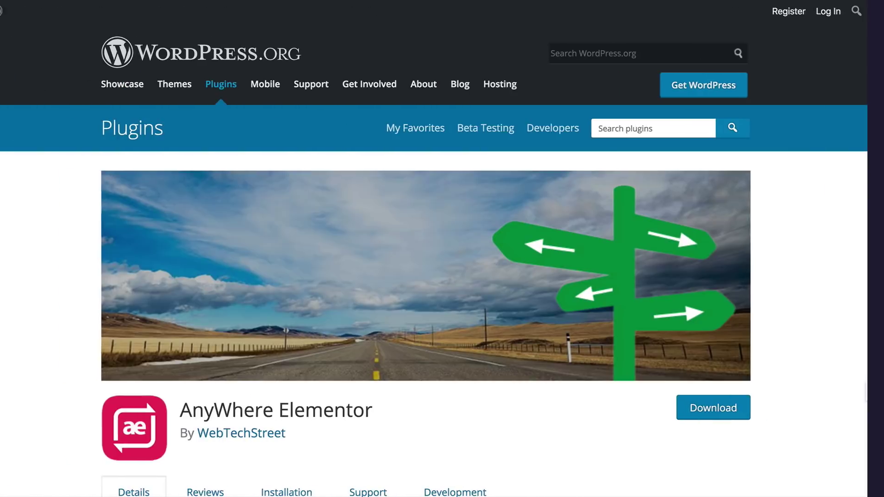
# - Scroll to the plugin description and select the [INSERT_ELEMENTOR id=xxx] example
pyautogui.scroll(-5, 442, 258)
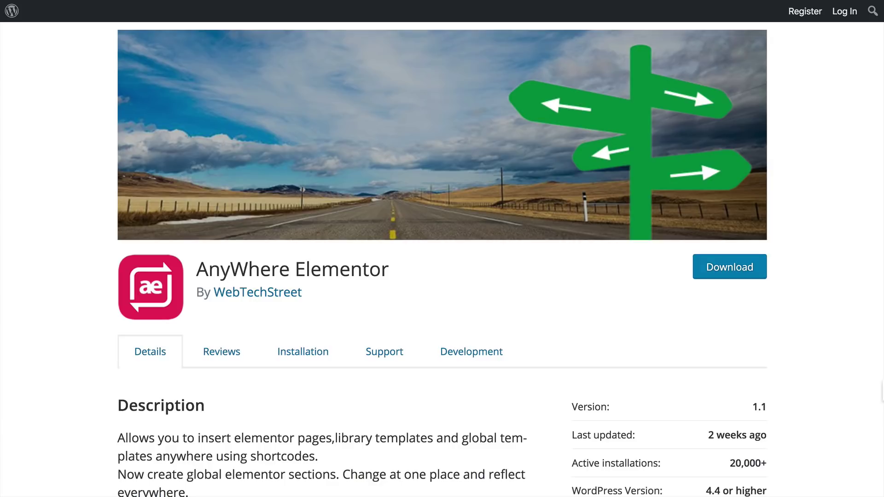
pyautogui.scroll(-5, 532, 437)
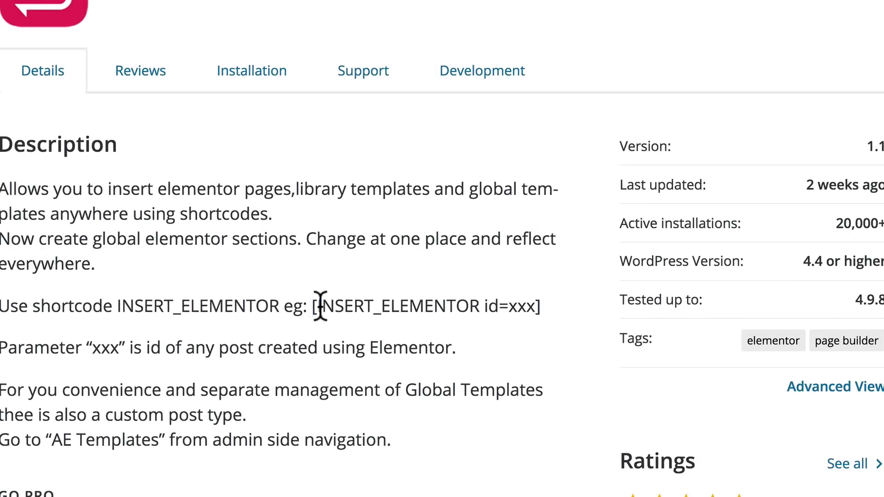
pyautogui.moveTo(326, 302); pyautogui.dragTo(534, 302)
pyautogui.press('super+c')
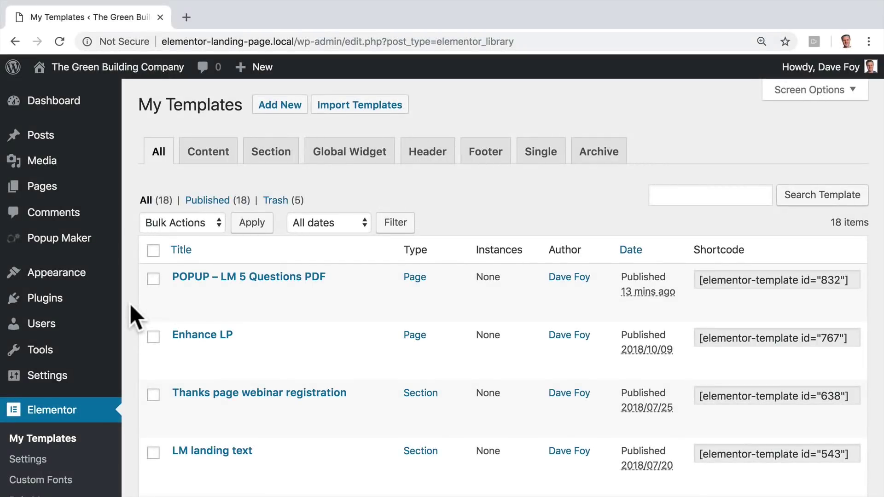
# - Read the template's ID 832, then open the LM 5 Questions PDF popup for editing
pyautogui.click(233, 278)
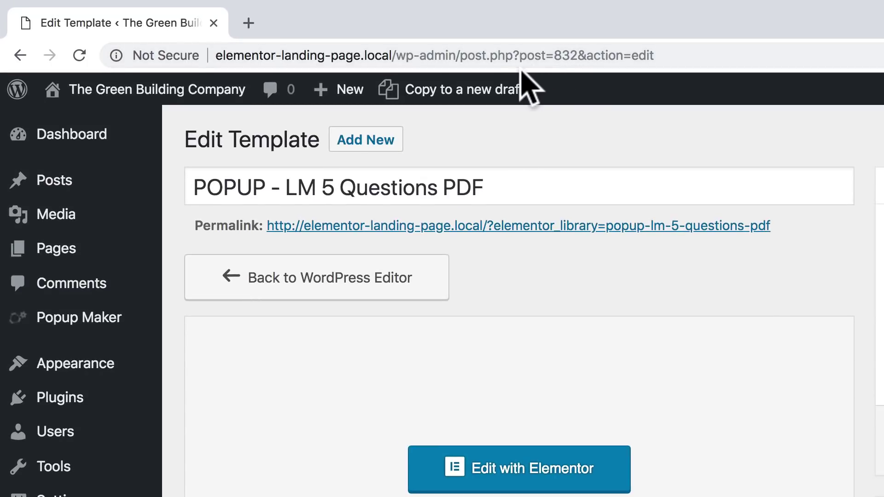
pyautogui.doubleClick(563, 55)
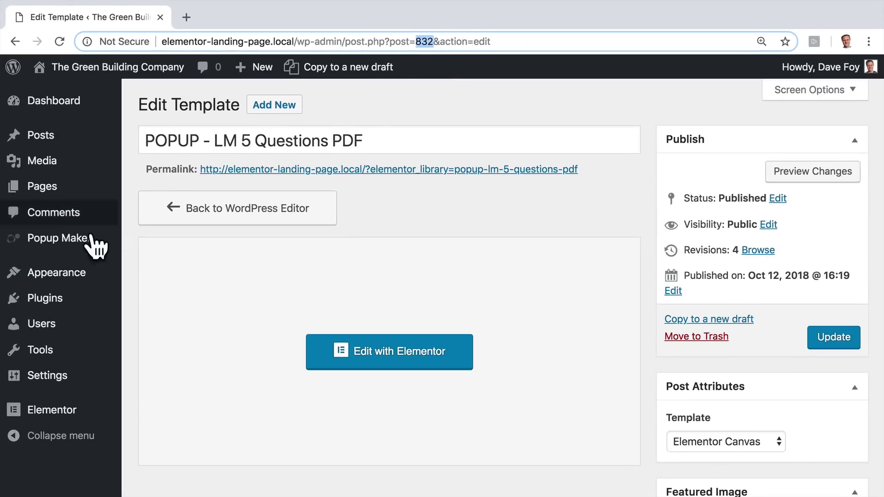
pyautogui.moveTo(44, 256)
pyautogui.click(142, 247)
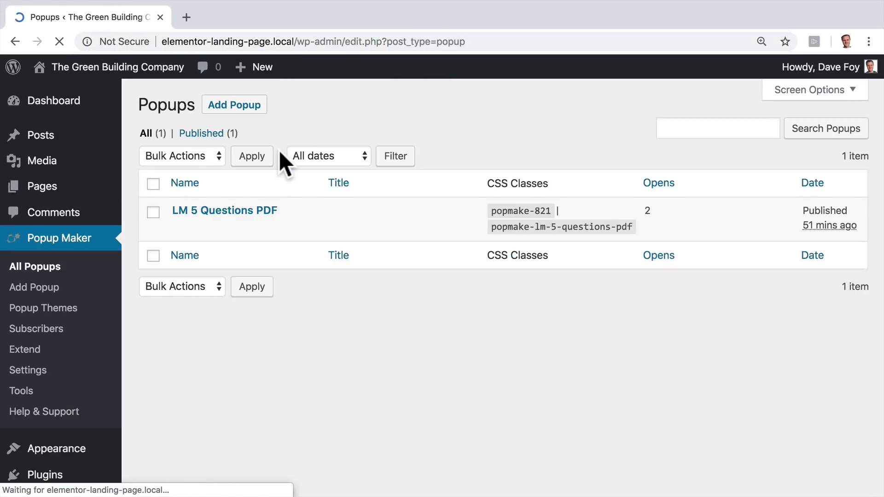
pyautogui.click(227, 212)
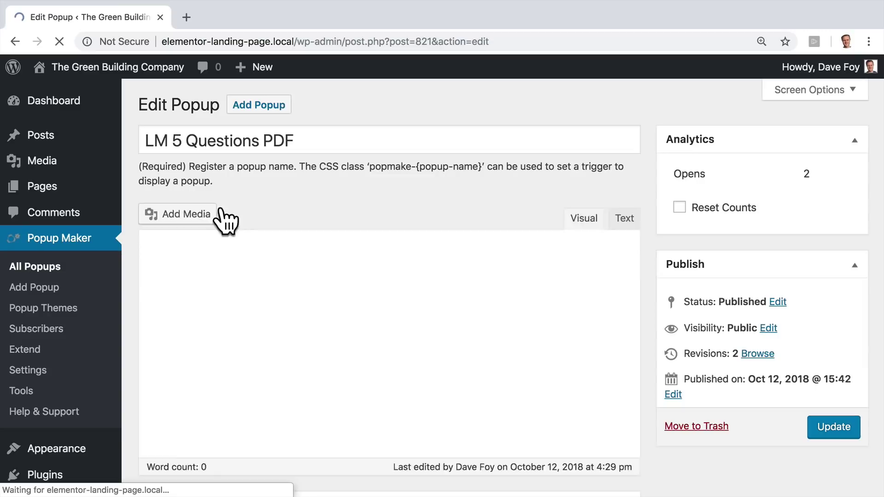
# - Add an INSERT_ELEMENTOR id=832 line, then delete it and save the popup
pyautogui.click(353, 336)
pyautogui.press('Return')
pyautogui.press('super+v')
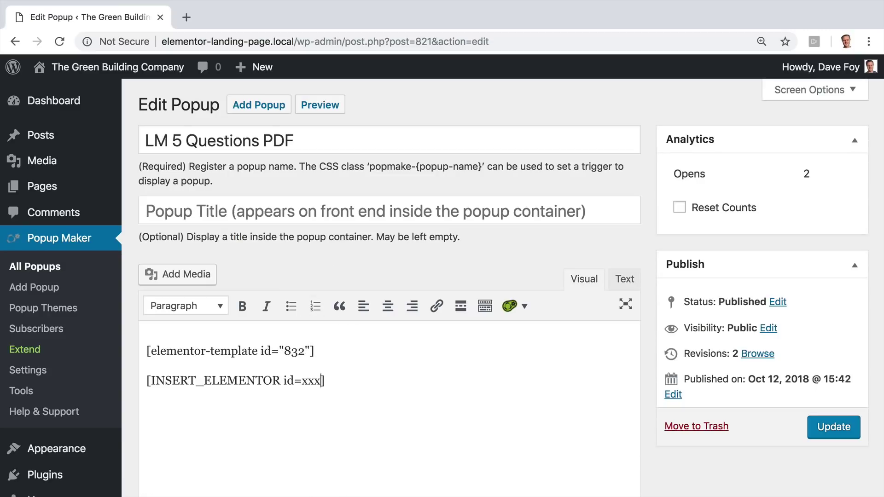
pyautogui.hotkey('shift', 'Left')
pyautogui.hotkey('shift', 'Left')
pyautogui.hotkey('shift', 'Left')
pyautogui.write('8')
pyautogui.tripleClick(338, 381)
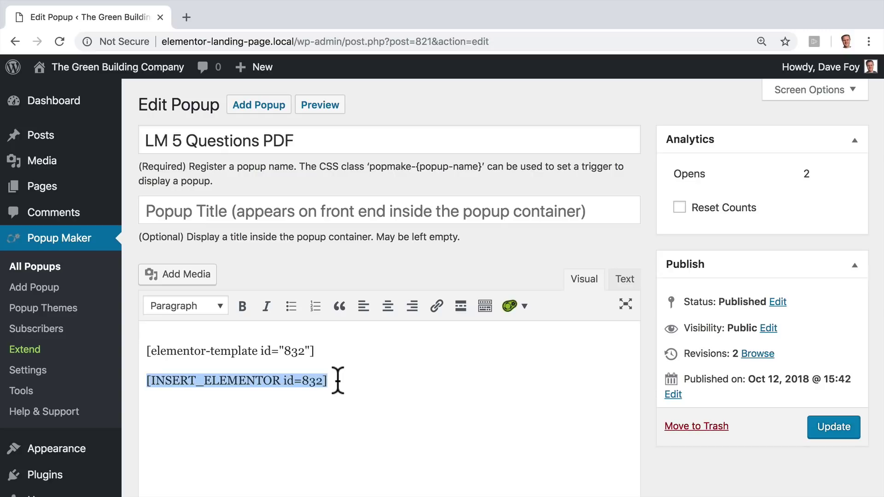
pyautogui.press('BackSpace')
pyautogui.press('BackSpace')
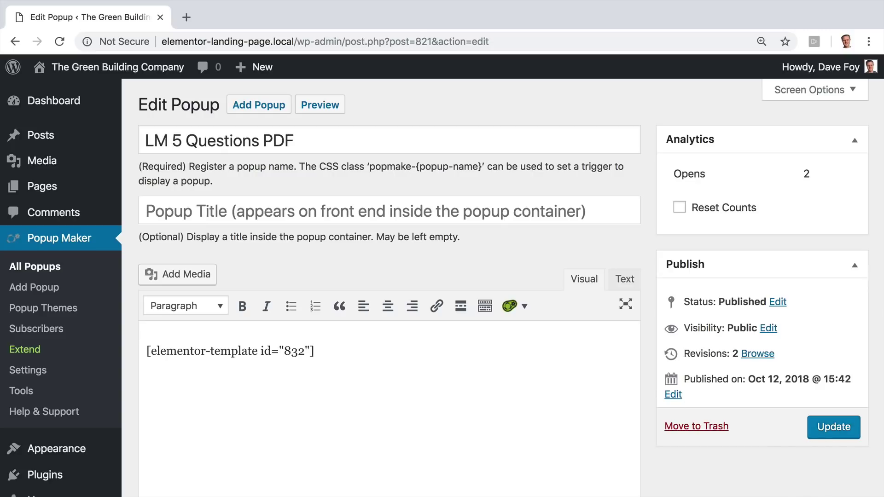
pyautogui.click(820, 430)
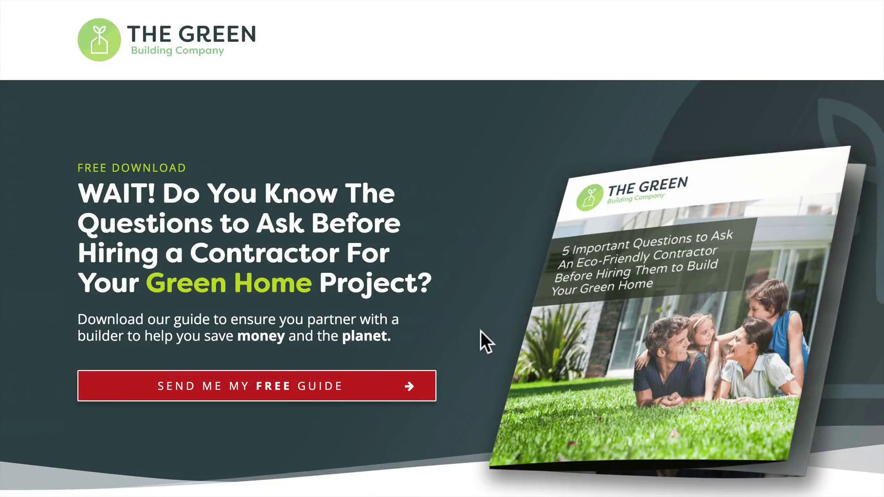
# - Open the popup via the Send Me My Free Guide button on the landing page
pyautogui.click(269, 379)
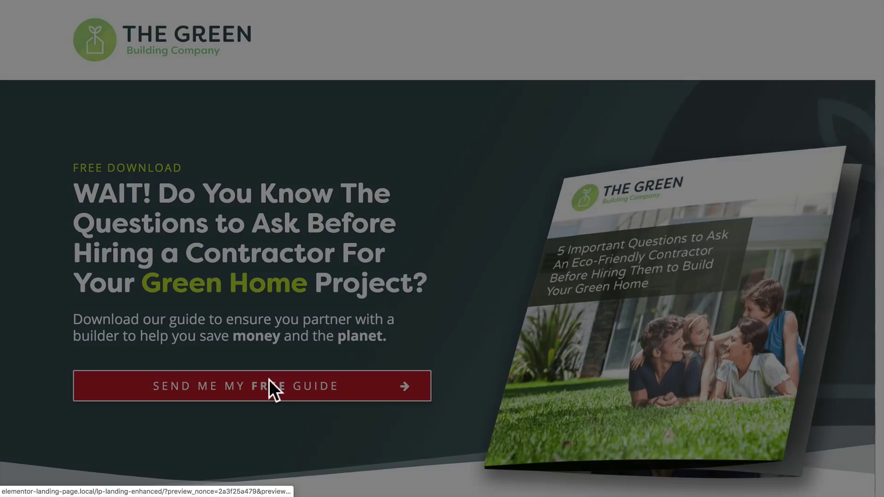
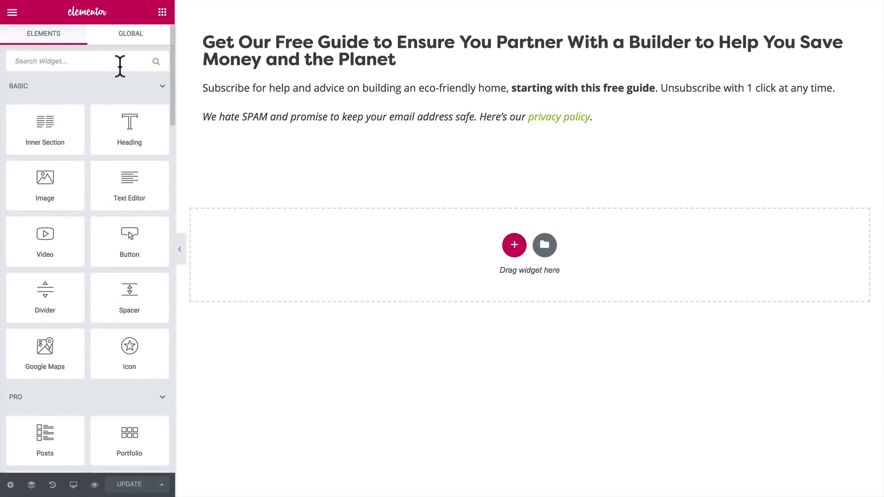
# - Search the widget panel for 'sho', then 'htm', and finally 'form' to reveal the Form widget
pyautogui.write('form')
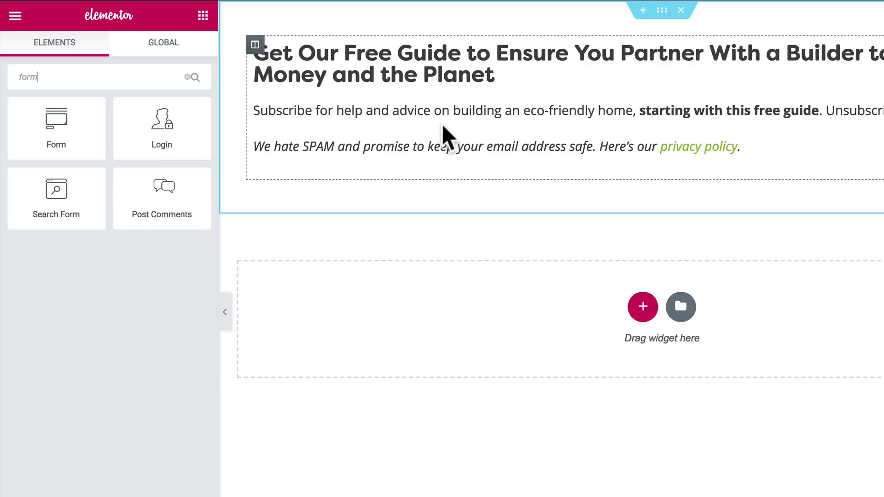
pyautogui.press('BackSpace')
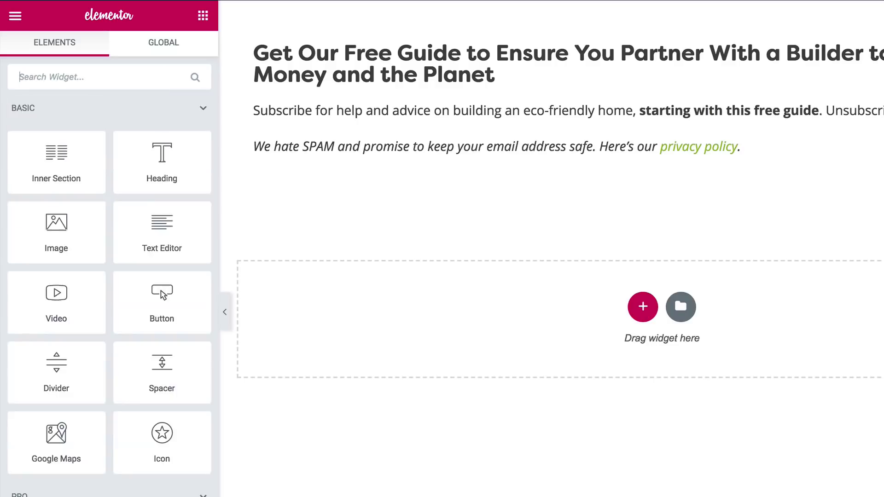
pyautogui.write('sho')
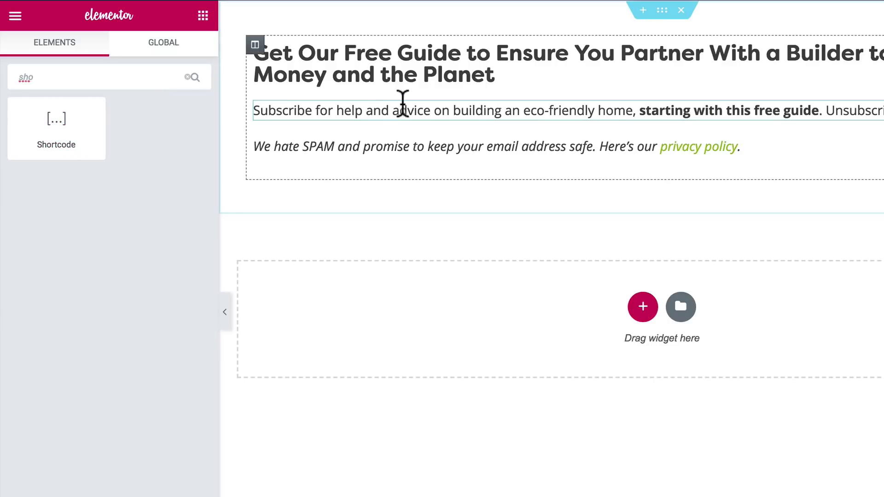
pyautogui.doubleClick(46, 75)
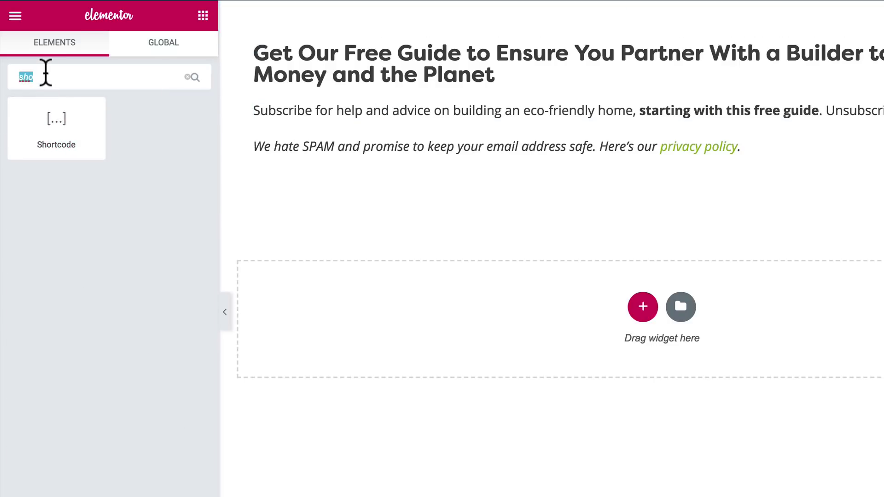
pyautogui.write('htm')
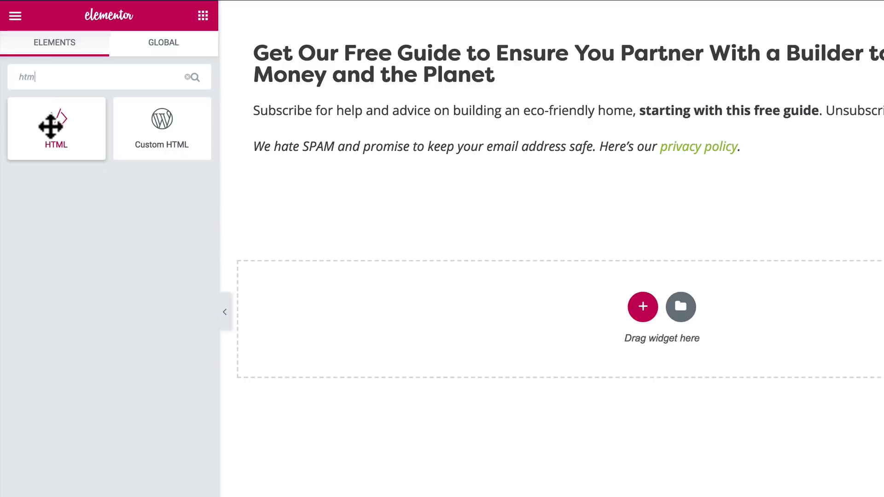
pyautogui.doubleClick(72, 79)
pyautogui.write('form')
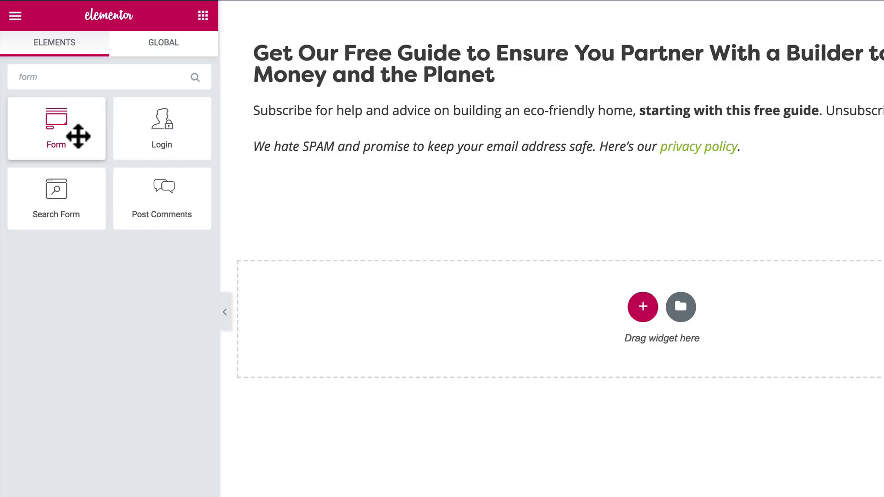
# - Place a Form widget below the subscribe text and delete its Message field
pyautogui.moveTo(79, 136); pyautogui.dragTo(344, 123)
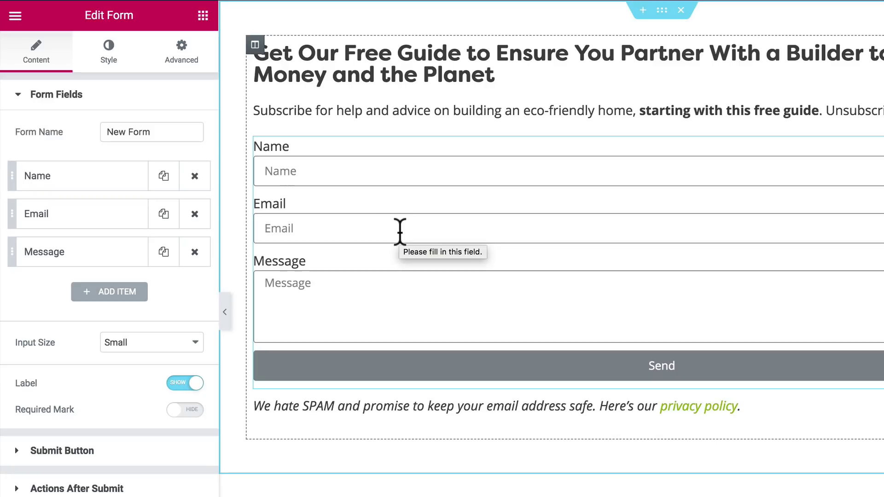
pyautogui.click(195, 252)
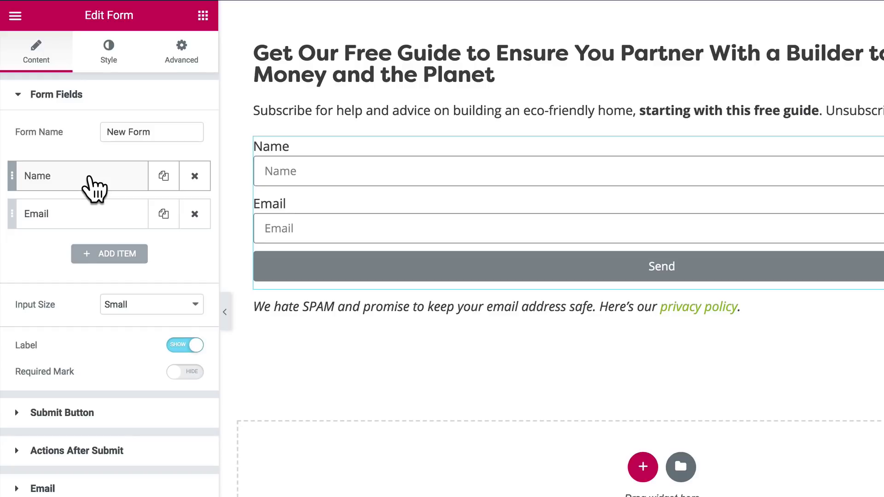
# - Set the Name field to 'Your First Name' and the Email field to 'Your Email' as label and placeholder
pyautogui.click(94, 188)
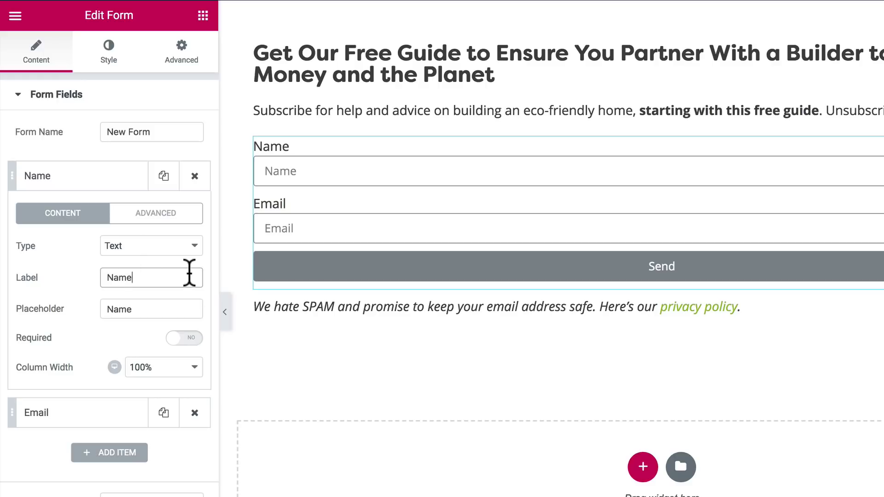
pyautogui.write('Your First')
pyautogui.click(108, 309)
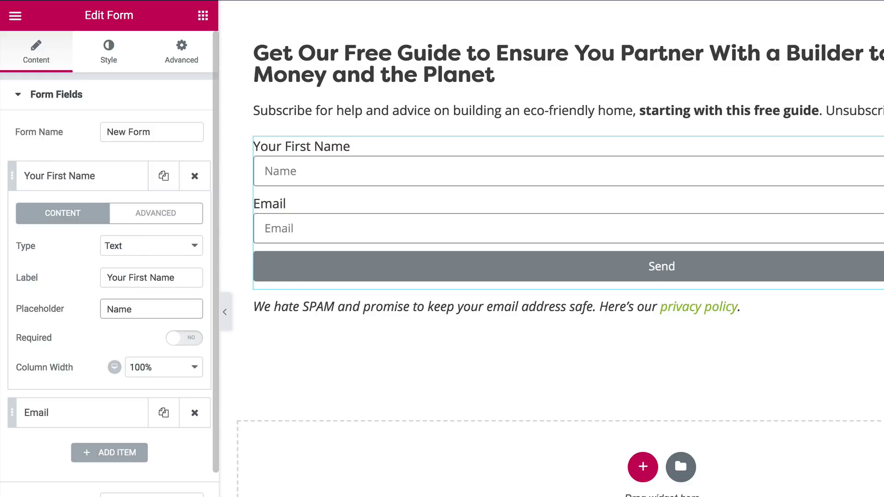
pyautogui.write('Your First')
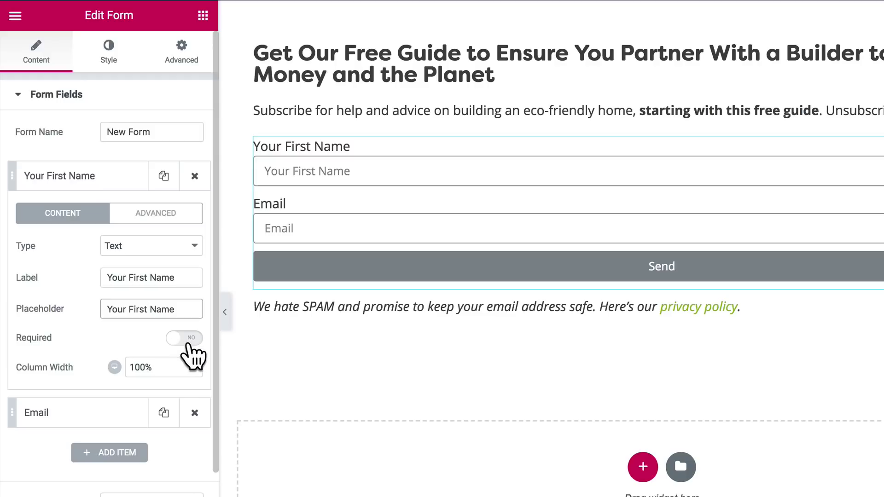
pyautogui.click(93, 417)
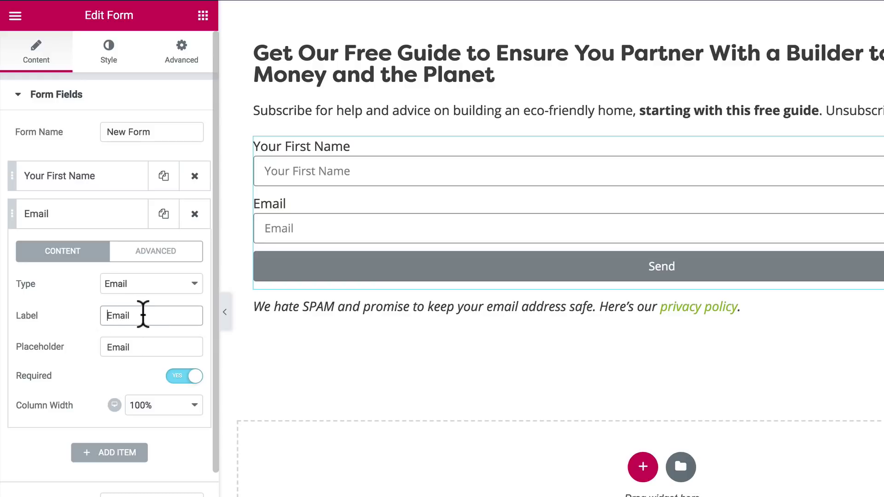
pyautogui.write('Your')
pyautogui.click(107, 347)
pyautogui.write('Your')
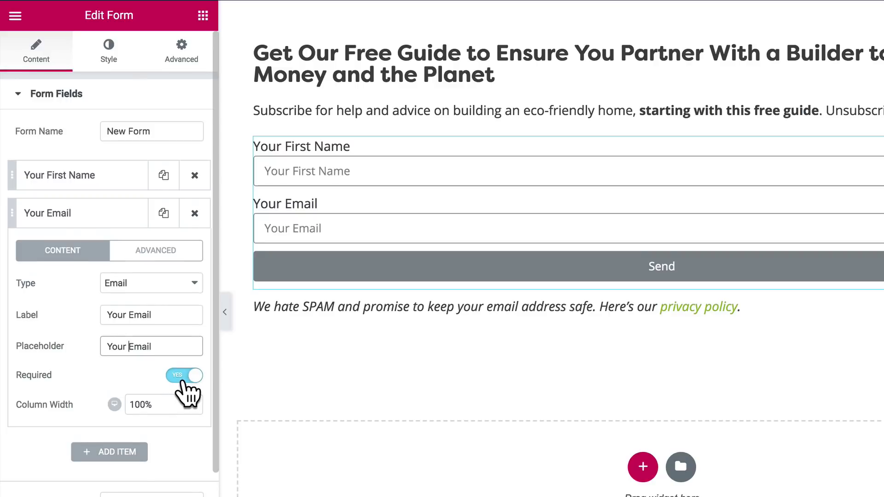
# - Set the form's Input Size to Medium and hide the field labels
pyautogui.scroll(-3, 179, 382)
pyautogui.click(141, 359)
pyautogui.click(123, 367)
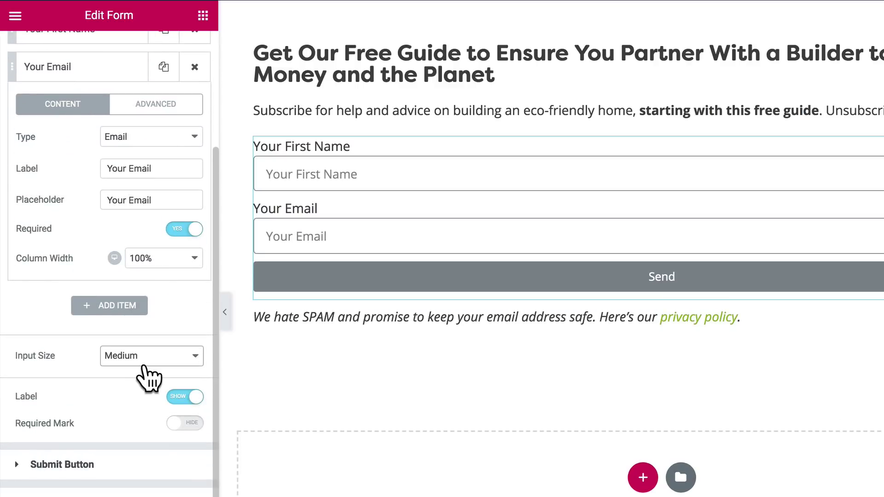
pyautogui.click(175, 398)
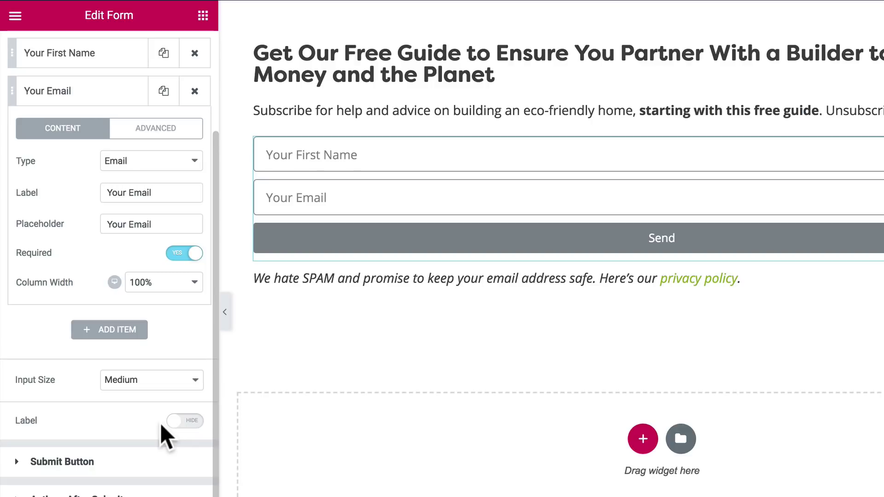
# - Change the submit button text to 'Yes! Send Me My Free Guide' and its size to Medium
pyautogui.click(83, 463)
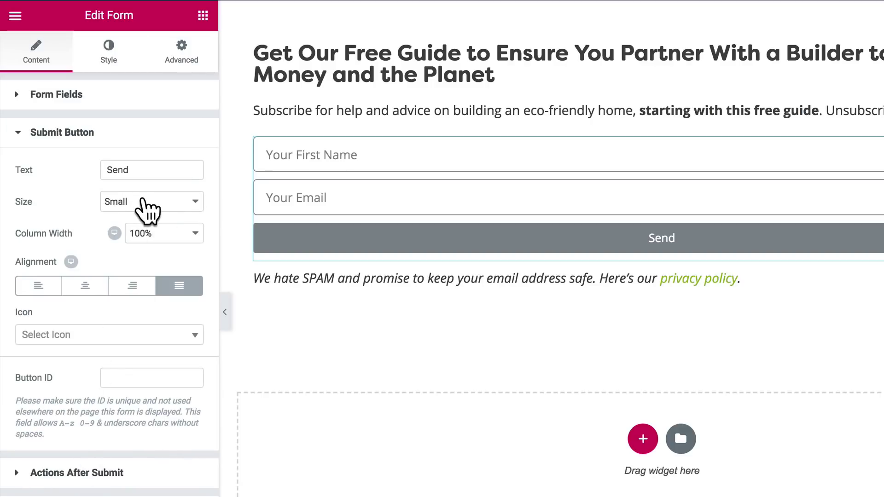
pyautogui.click(161, 171)
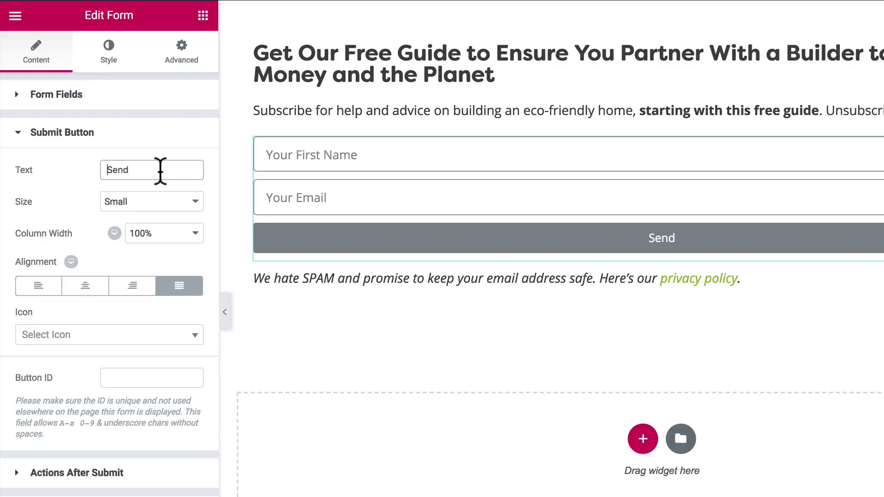
pyautogui.write('Yes! Send')
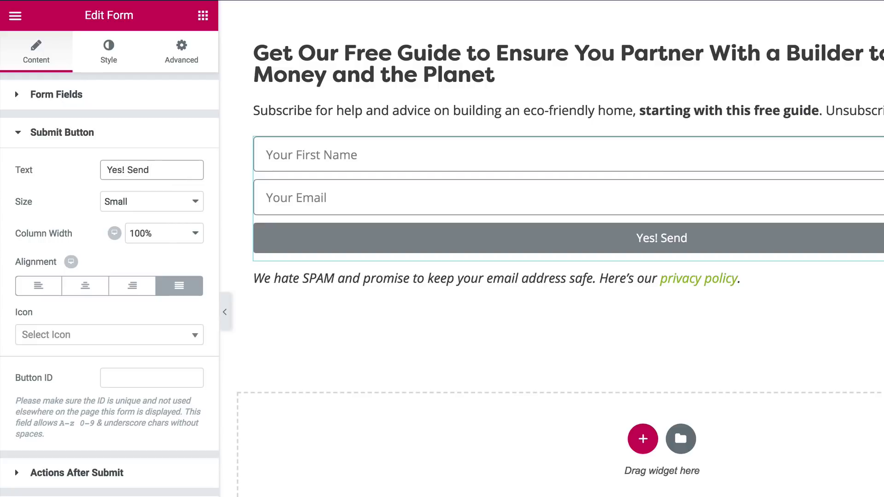
pyautogui.write(' Me My Free ')
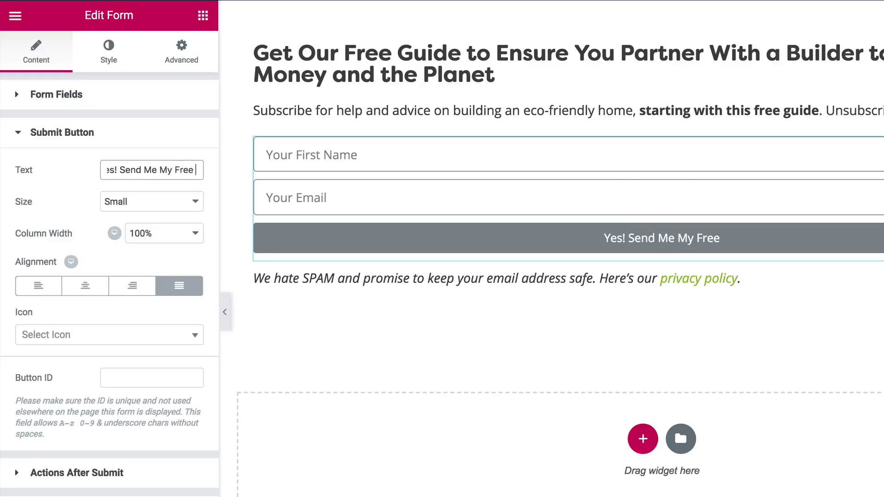
pyautogui.write('Guide')
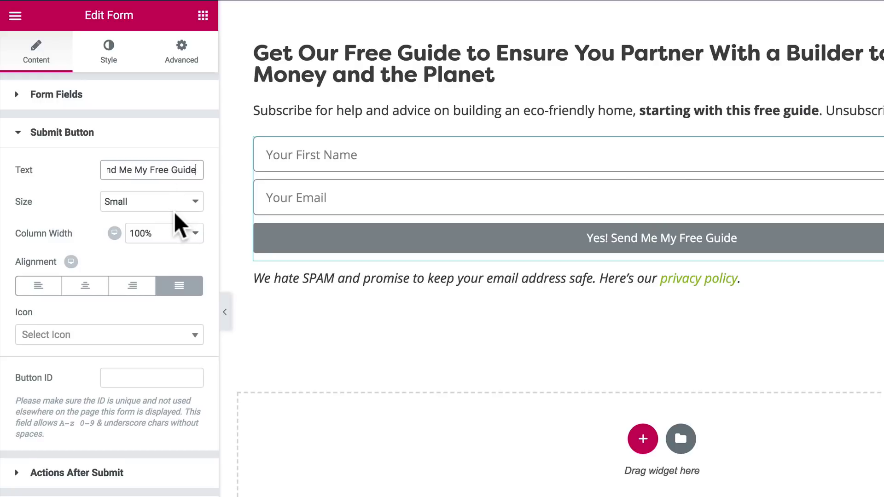
pyautogui.click(154, 203)
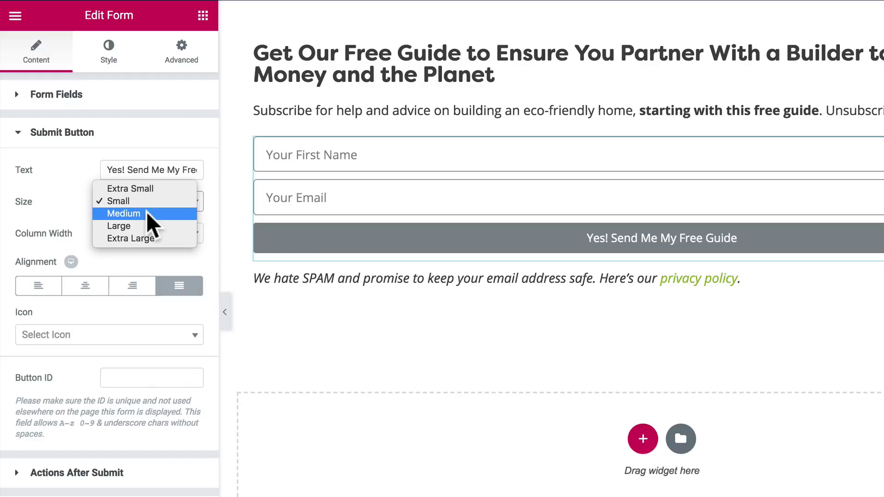
pyautogui.click(138, 214)
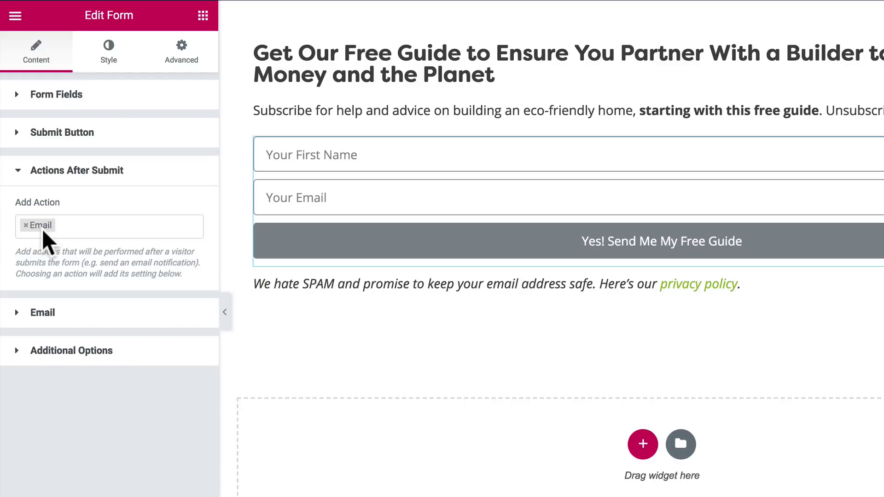
# - Remove the Email action from the form's Actions After Submit
pyautogui.click(16, 312)
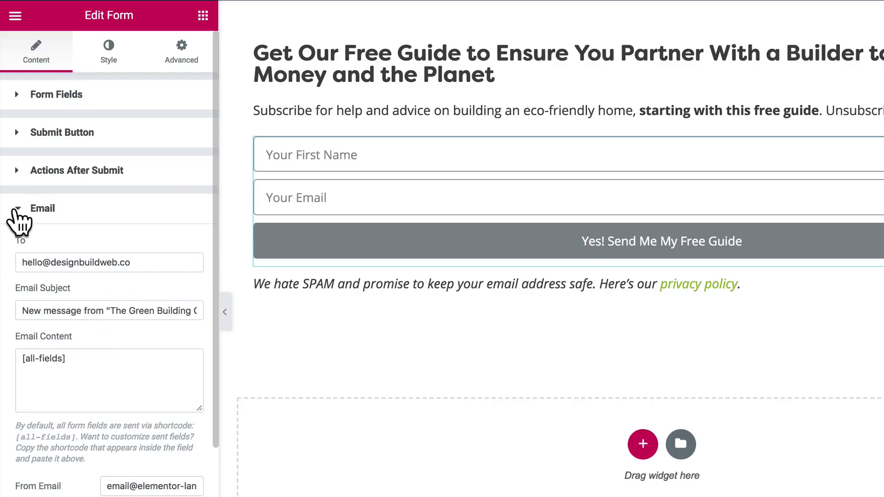
pyautogui.click(15, 211)
pyautogui.click(17, 177)
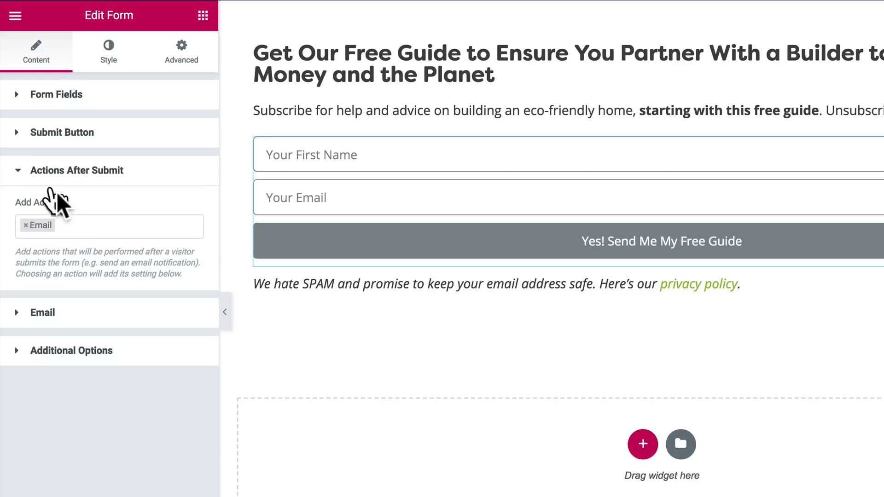
pyautogui.click(26, 226)
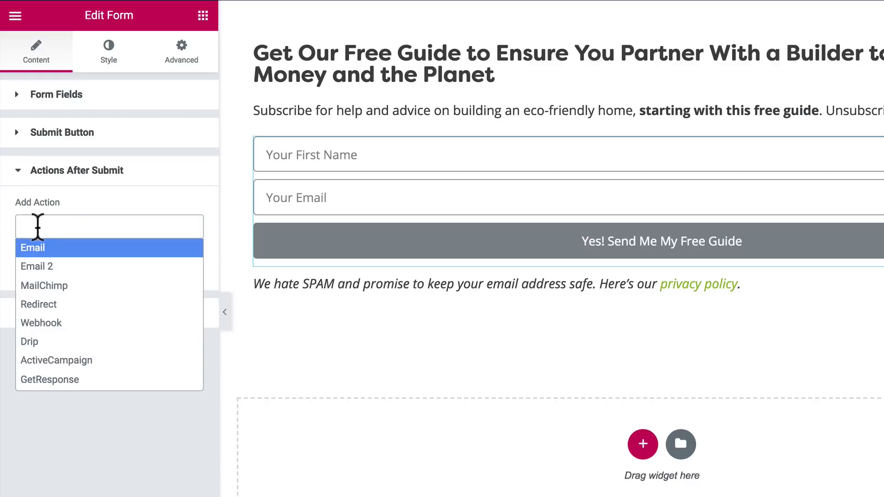
pyautogui.click(14, 243)
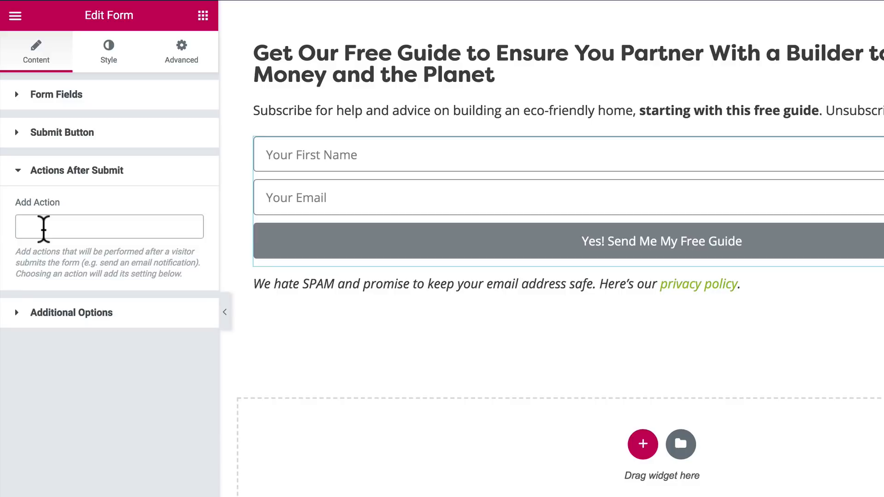
pyautogui.click(43, 230)
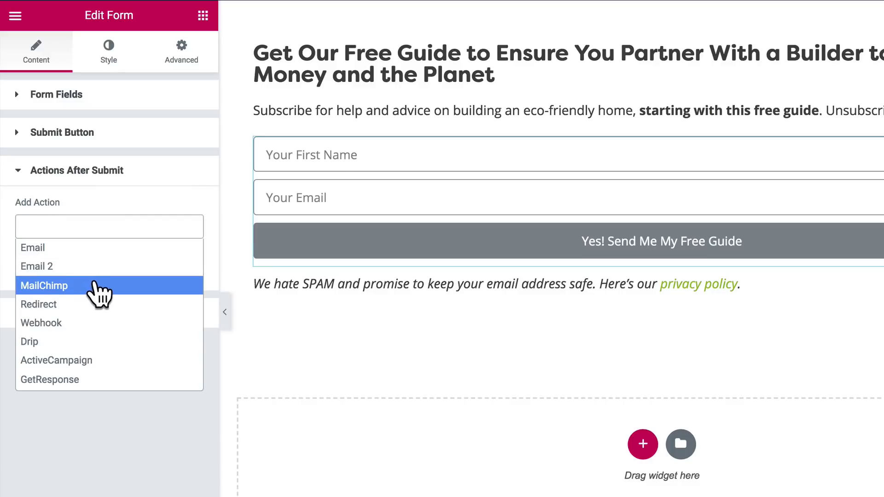
# - Add a Redirect action and copy the thank-you URL elementor-landing-page.local/ty-lm-5-questions/ for Redirect To
pyautogui.scroll(-1, 103, 368)
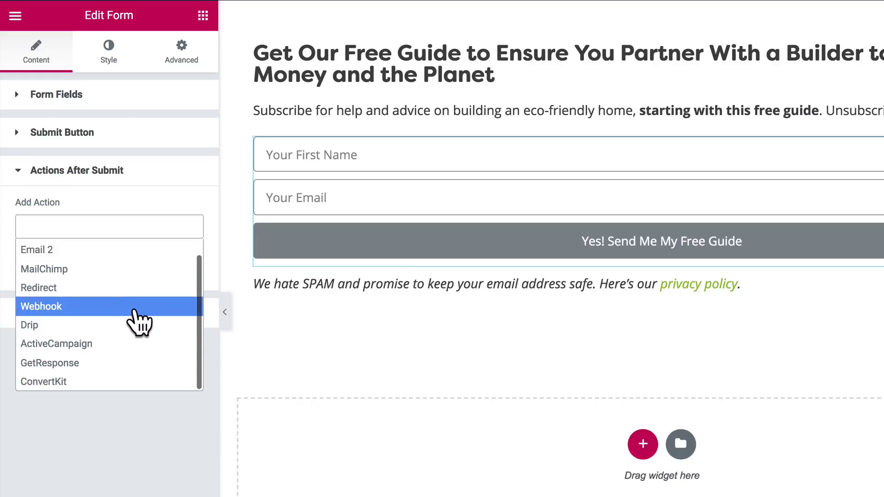
pyautogui.scroll(1, 95, 322)
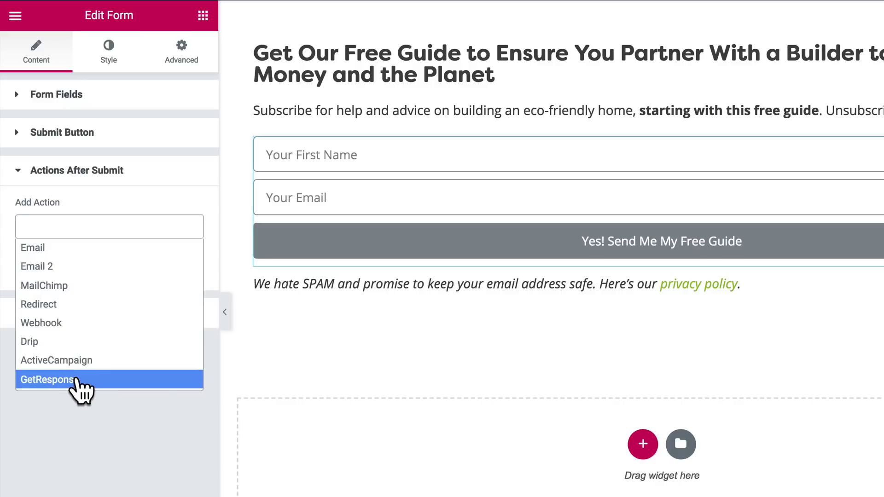
pyautogui.click(68, 305)
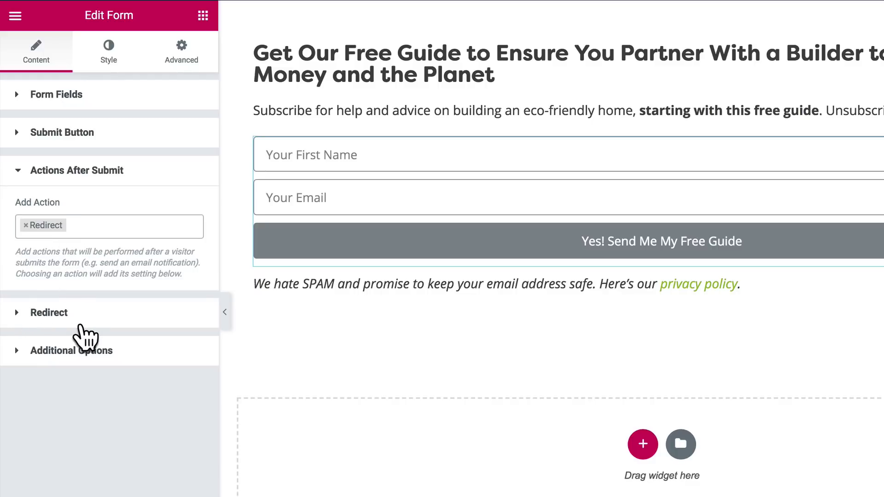
pyautogui.click(52, 320)
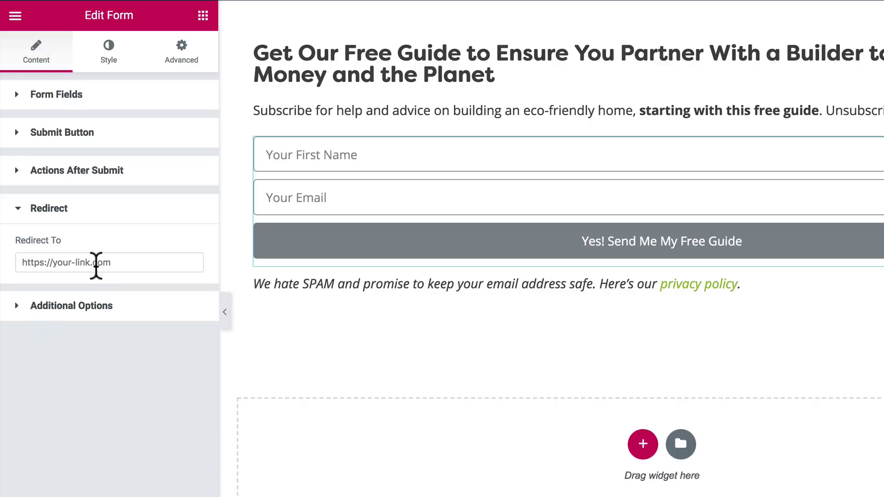
pyautogui.click(95, 263)
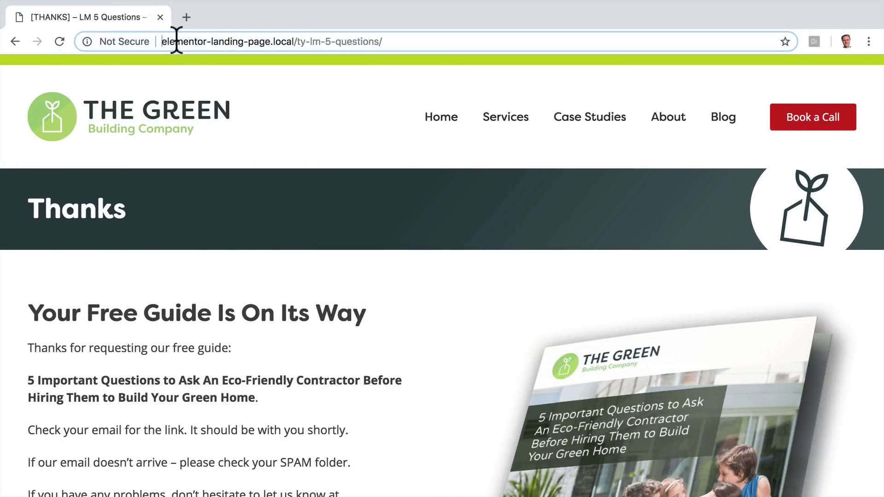
pyautogui.moveTo(163, 42); pyautogui.dragTo(393, 41)
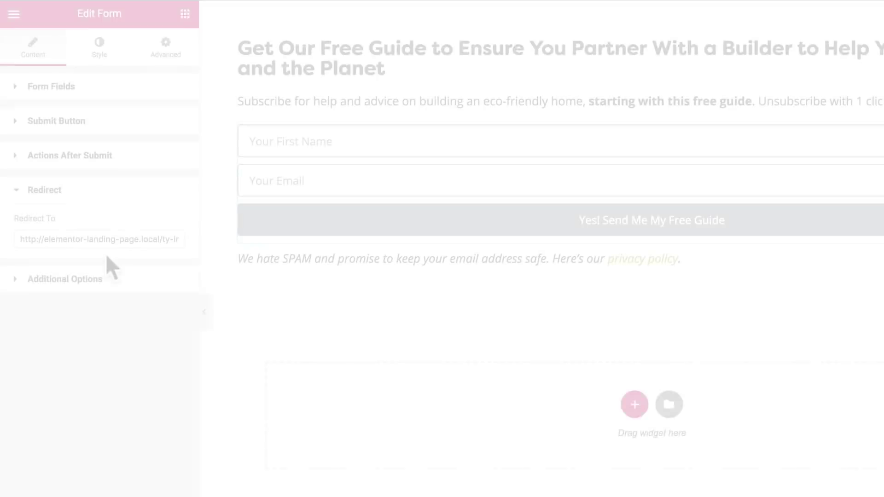
# - Update the Elementor popup, then review the Drip form's Post-Signup custom thank-you page settings
pyautogui.click(148, 482)
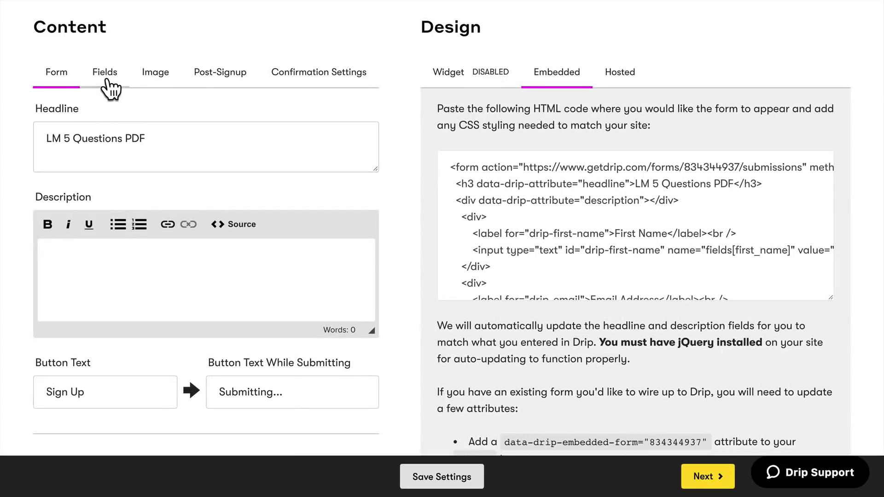
pyautogui.click(231, 84)
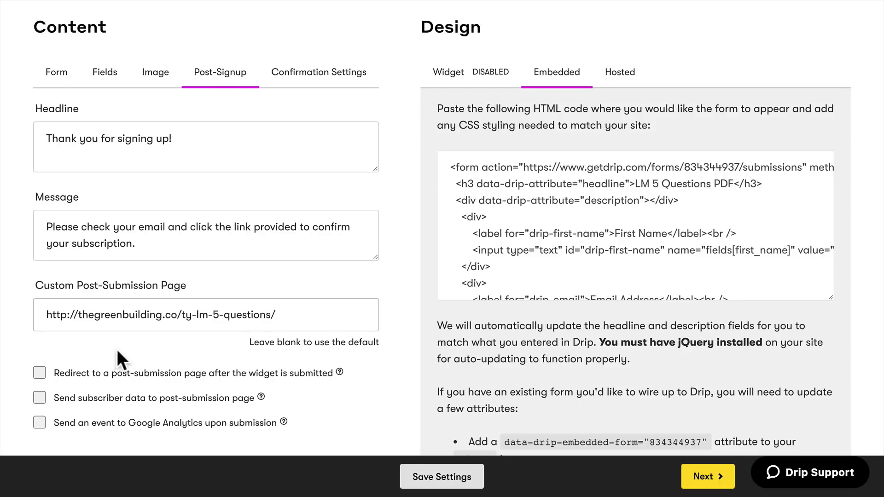
pyautogui.click(102, 74)
pyautogui.click(230, 76)
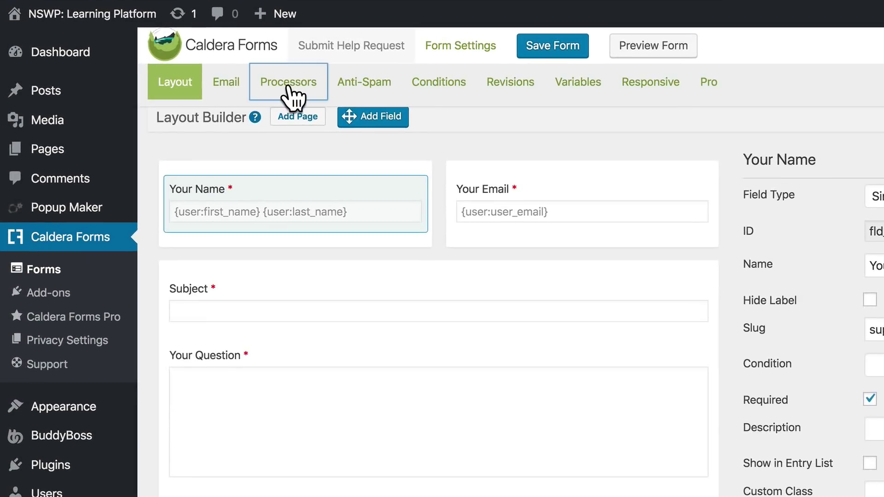
# - Add a Redirect processor to the Submit Help Request form and place the cursor in its URL field
pyautogui.click(238, 69)
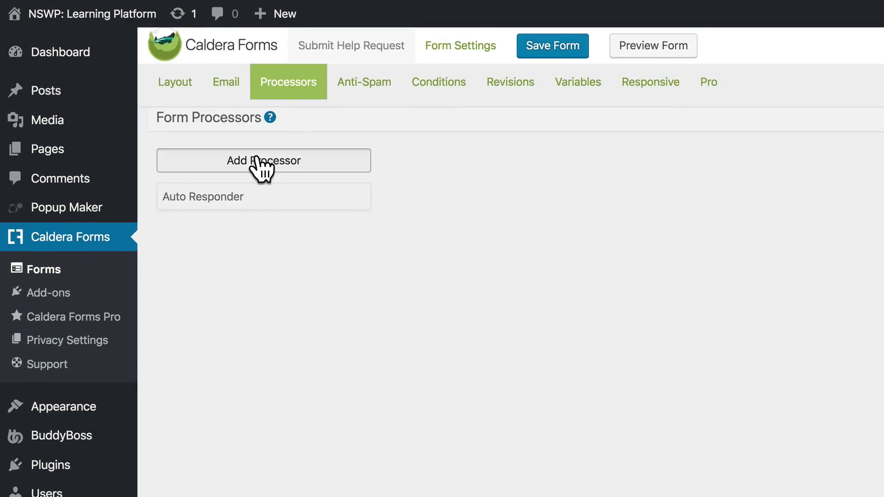
pyautogui.click(258, 160)
pyautogui.click(727, 124)
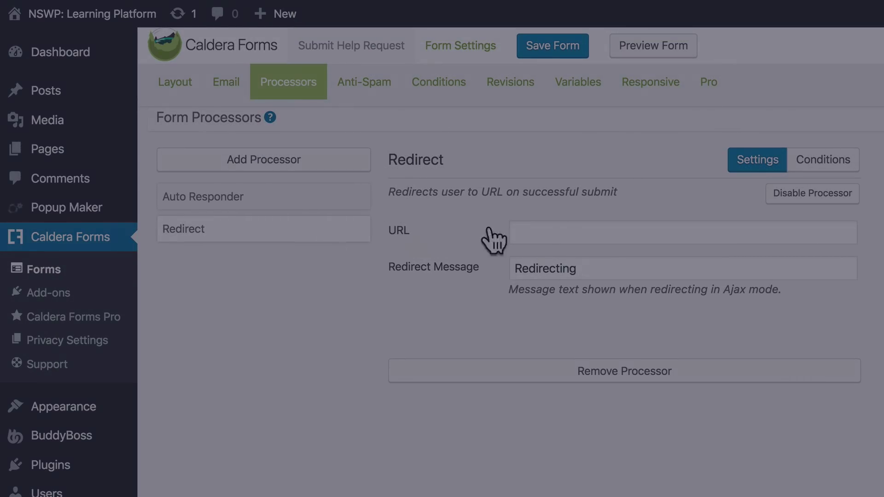
pyautogui.click(586, 231)
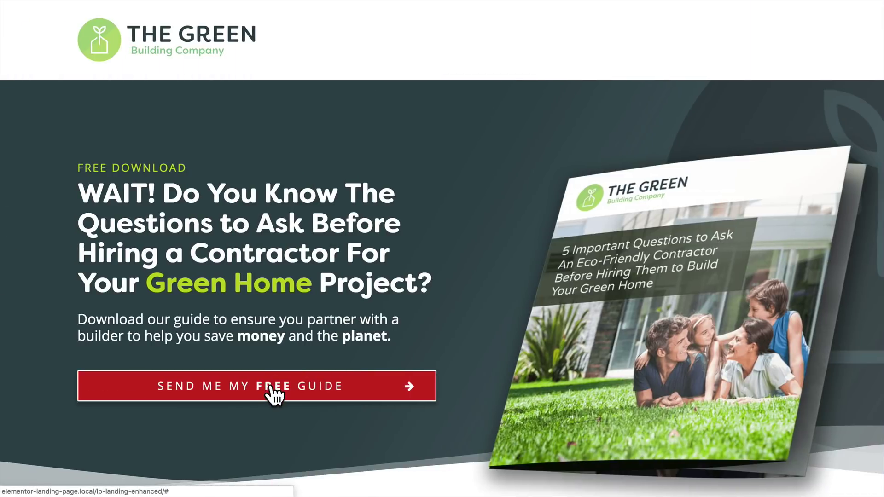
# - Open the free-guide popup, enter a first name and email address, and submit it
pyautogui.click(272, 386)
pyautogui.click(396, 223)
pyautogui.write('Dave')
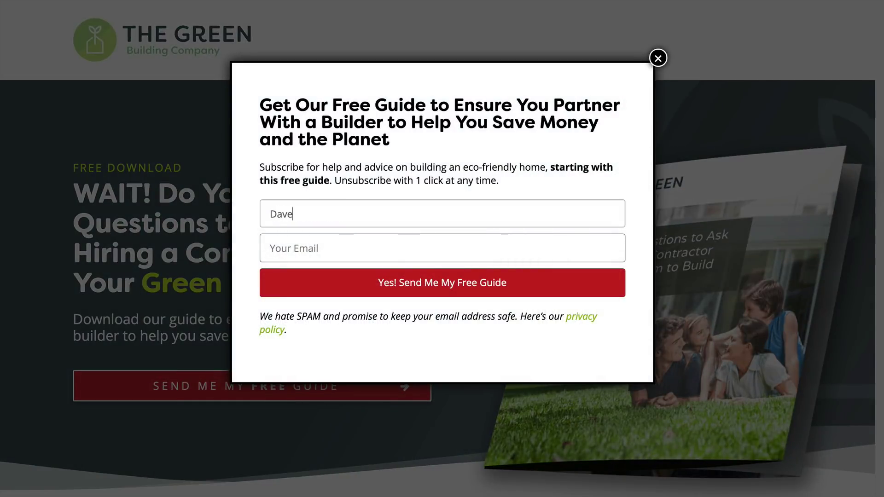
pyautogui.press('Tab')
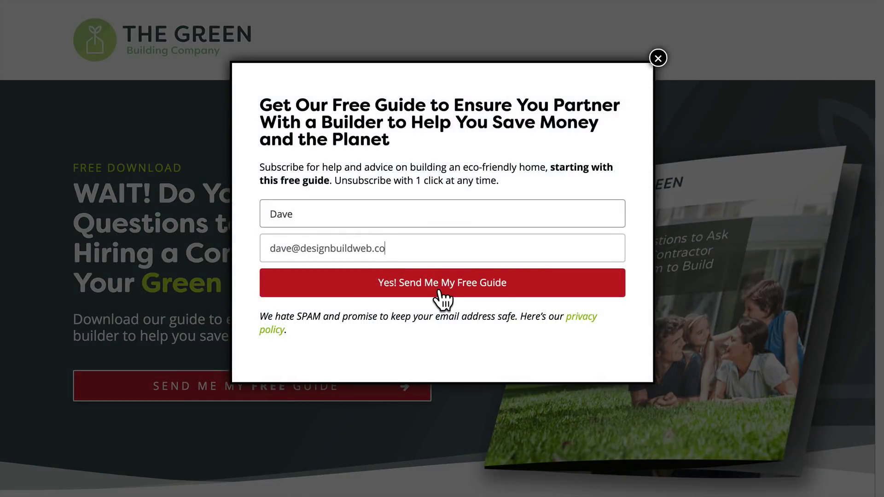
pyautogui.click(440, 291)
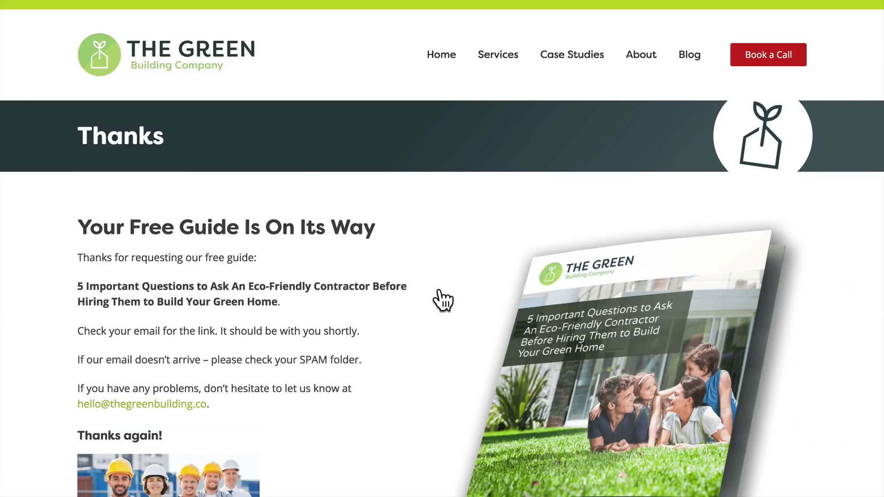